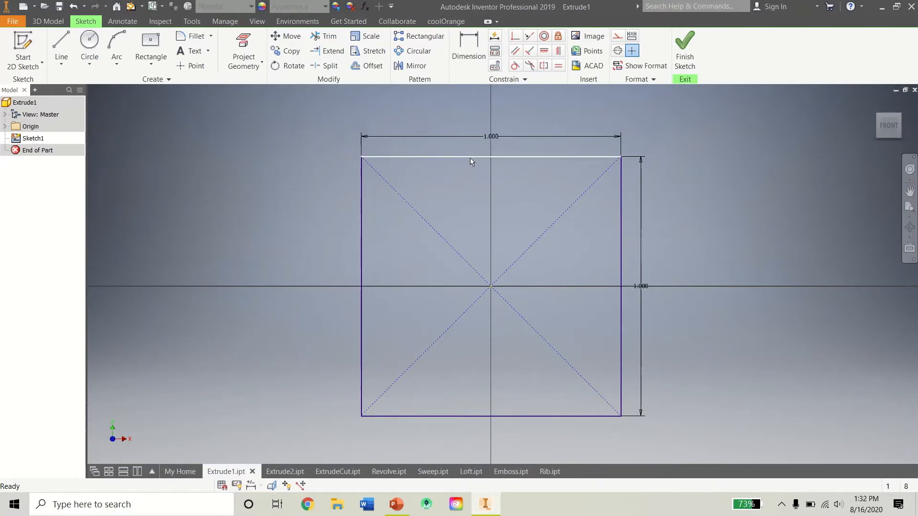
- Finish the square sketch and begin an Extrude of its profile
click(684, 48)
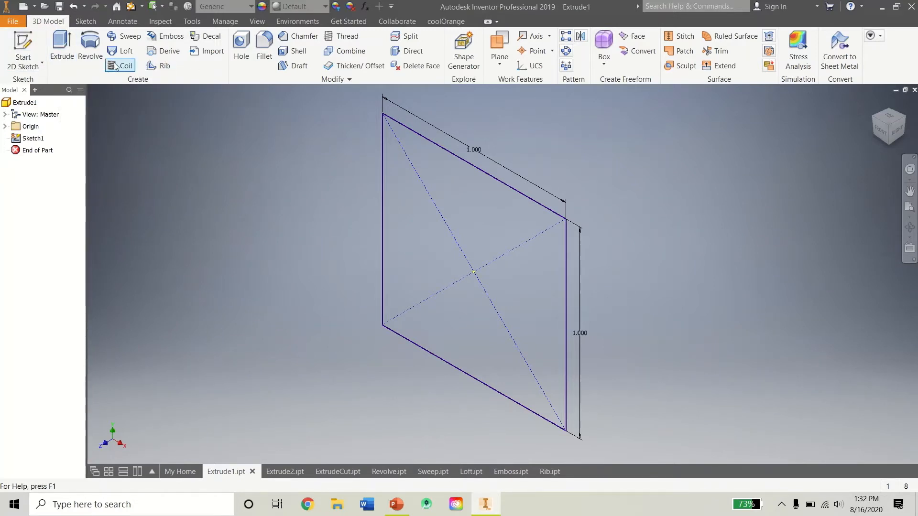
click(65, 61)
middle_drag(593, 157, 747, 116)
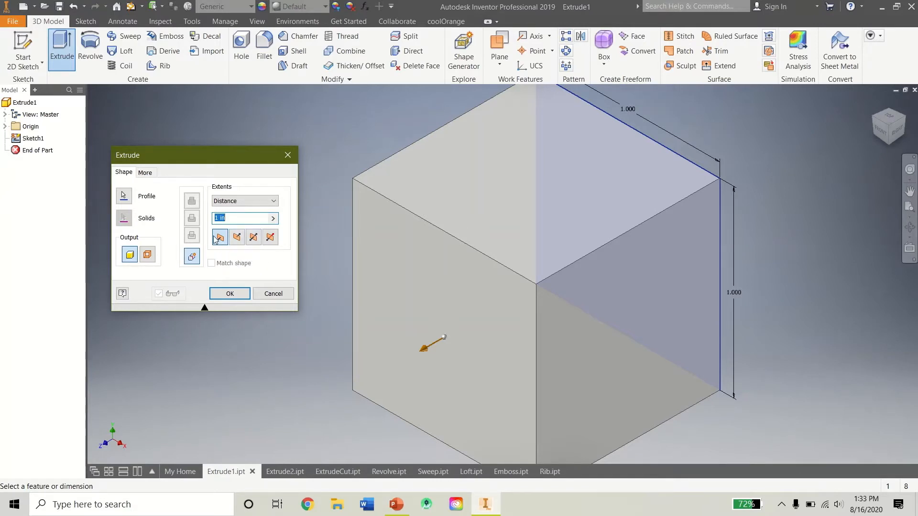
- Try the flipped, symmetric and asymmetric extrusion directions, with asymmetric distances of 0.25 in and 0.75 in
click(234, 238)
click(253, 237)
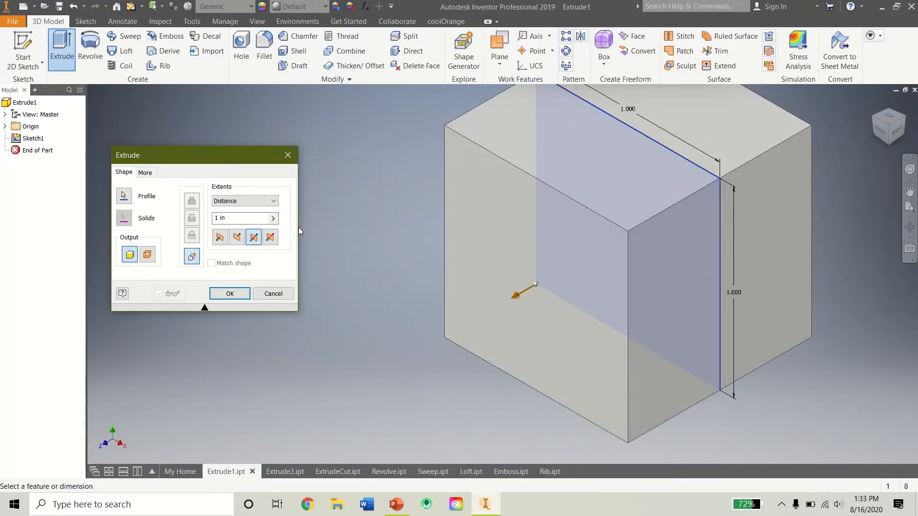
click(270, 237)
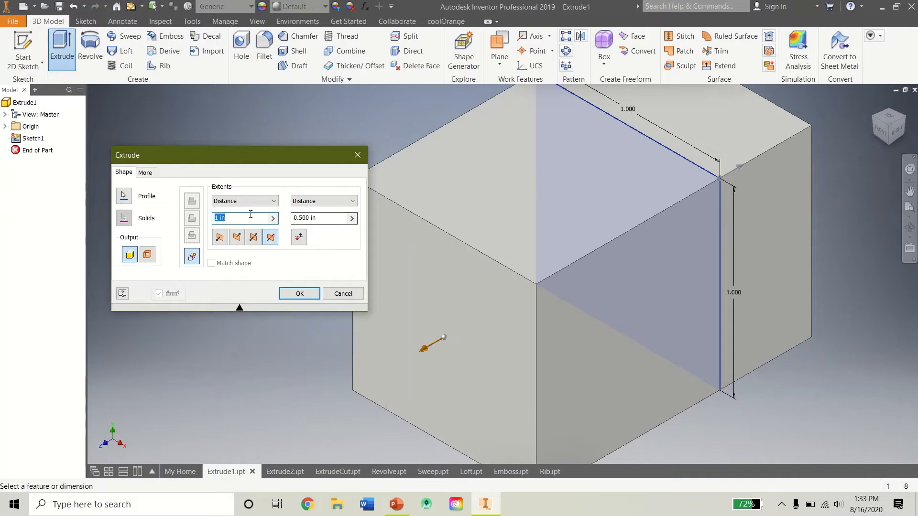
text(.5)
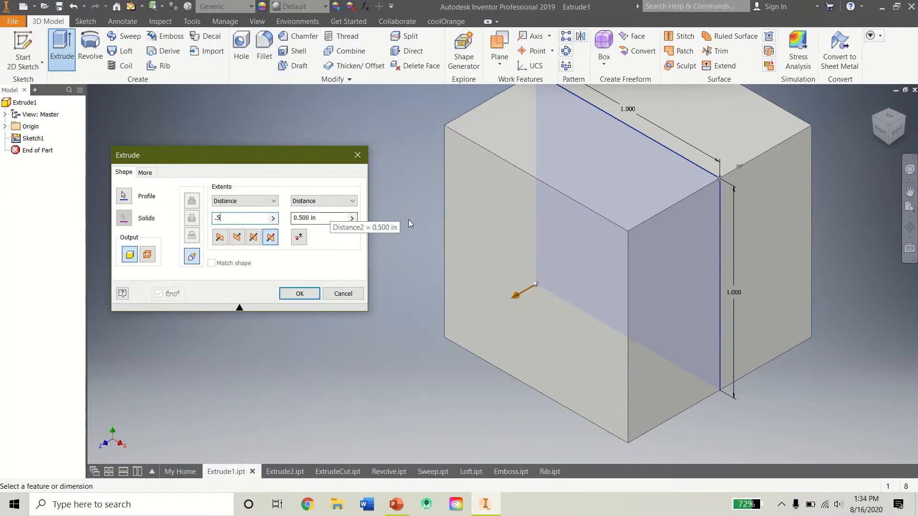
key(BackSpace)
text(25)
click(312, 218)
key(BackSpace)
text(75)
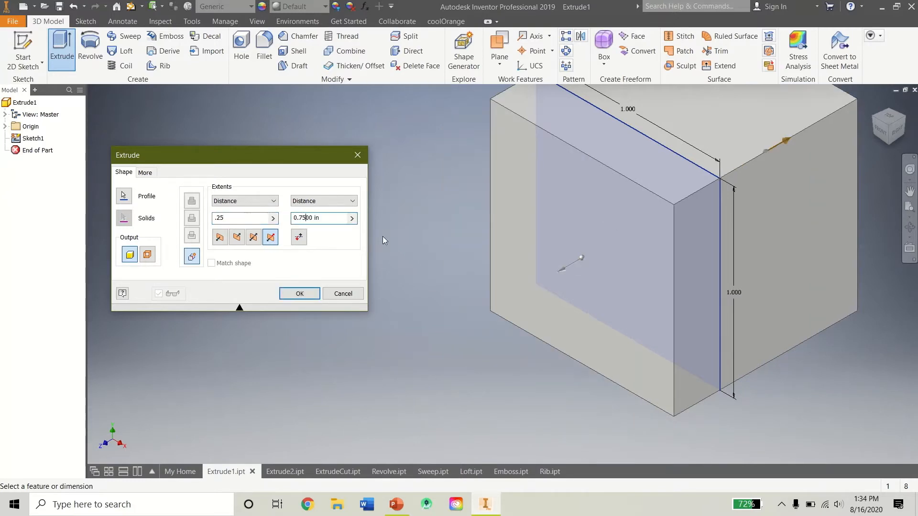
- Extrude the square profile 1 in in the default direction to form a cube
click(221, 238)
text(1)
click(229, 294)
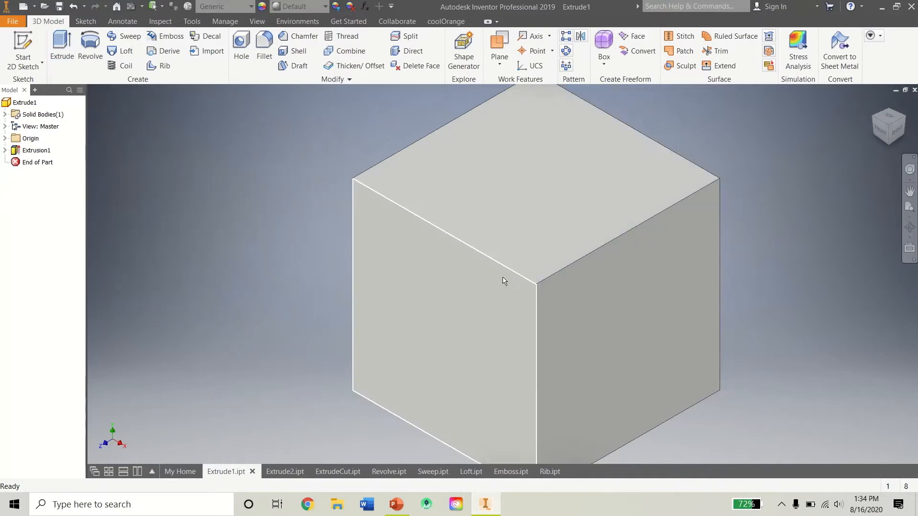
mouse_move(888, 149)
shift+middle_down()
mouse_move(861, 77)
mouse_move(693, 182)
shift+middle_up()
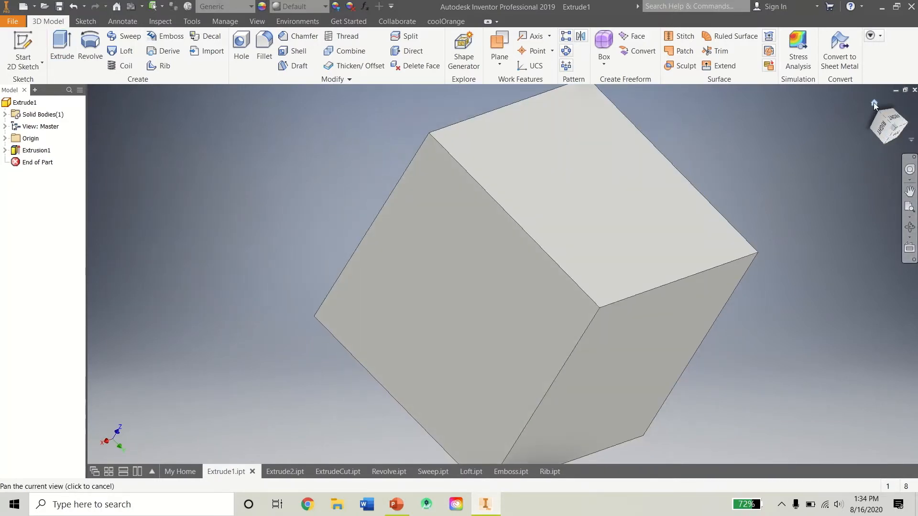
click(874, 102)
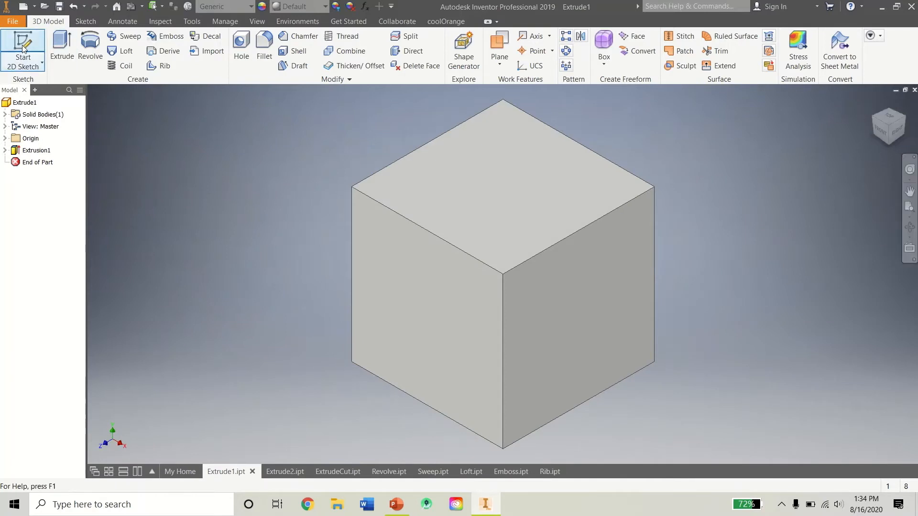
- Create a new sketch on the YZ origin plane and finish it without drawing anything
click(20, 47)
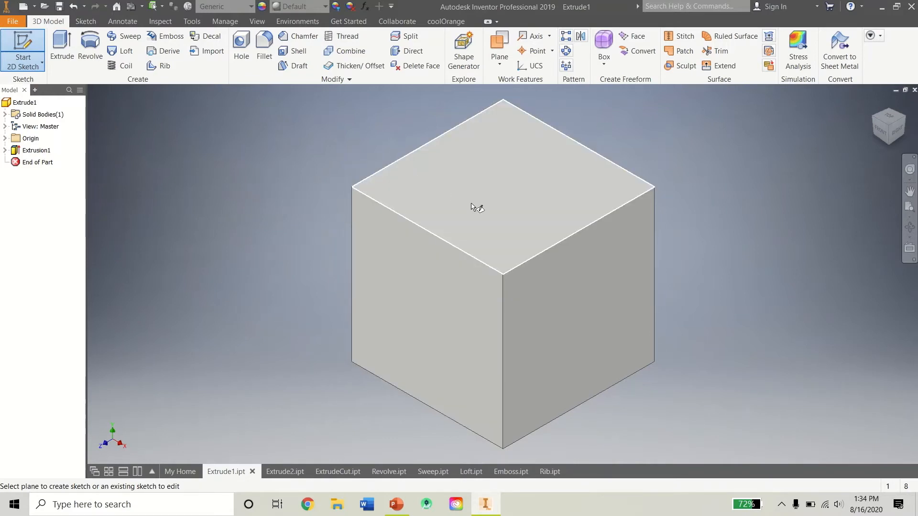
click(4, 139)
click(37, 152)
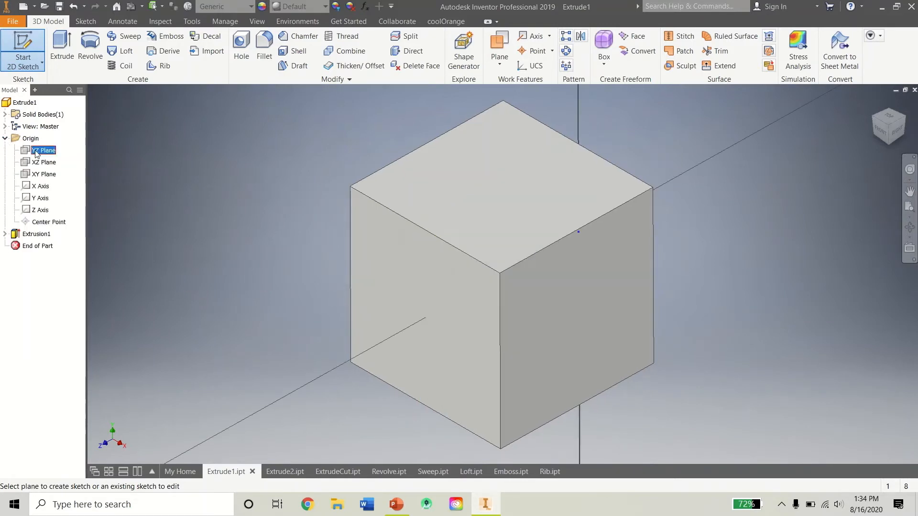
click(684, 75)
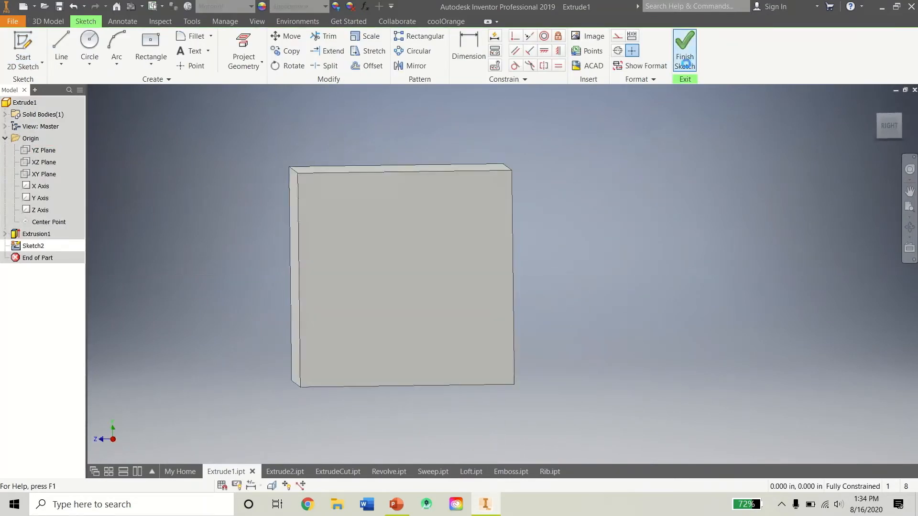
click(33, 51)
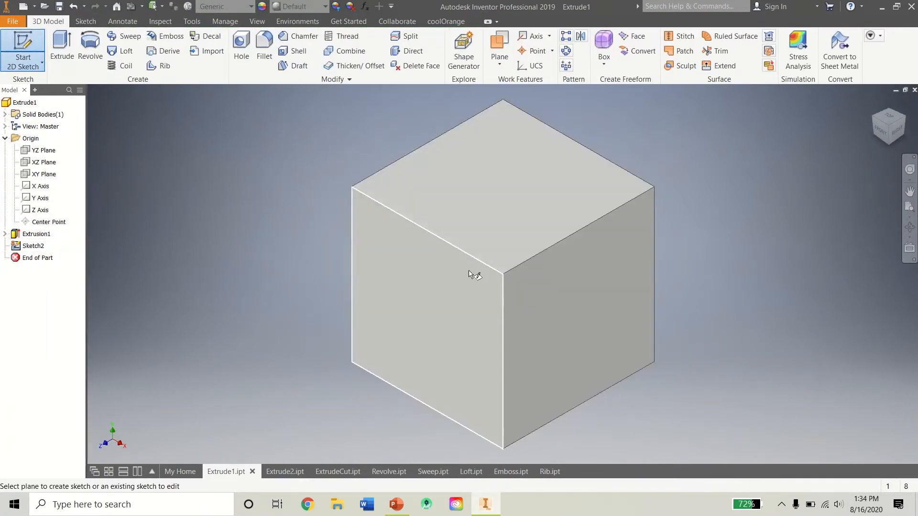
right_click(216, 197)
click(175, 196)
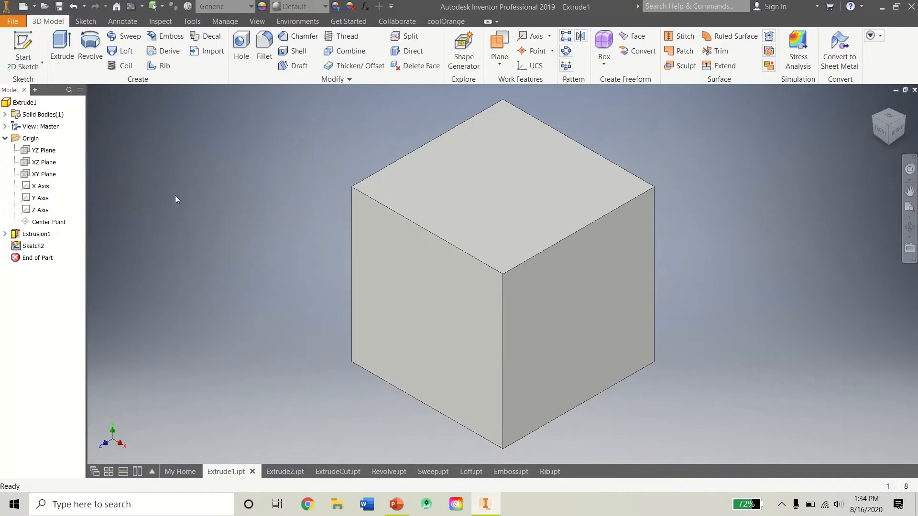
click(4, 138)
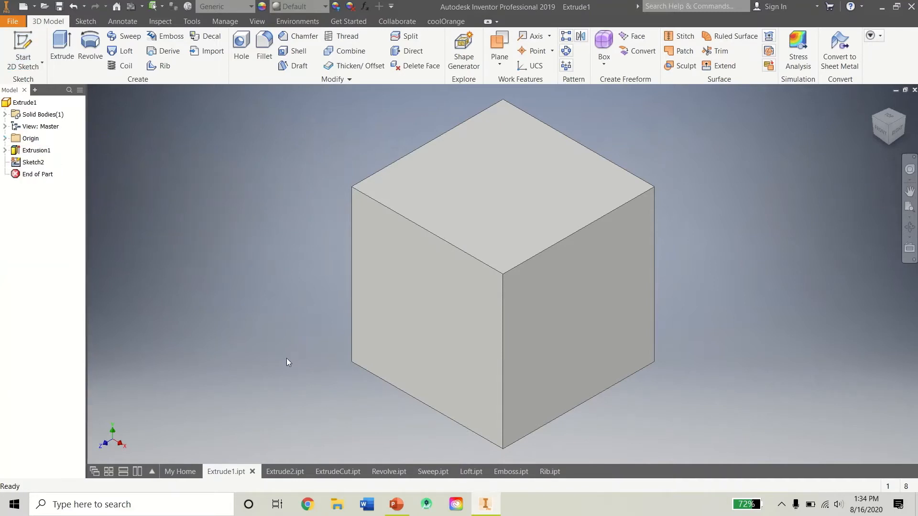
- In Extrude2.ipt, extrude the region between the square and the circle 1 in, leaving the circle as a hole
click(297, 472)
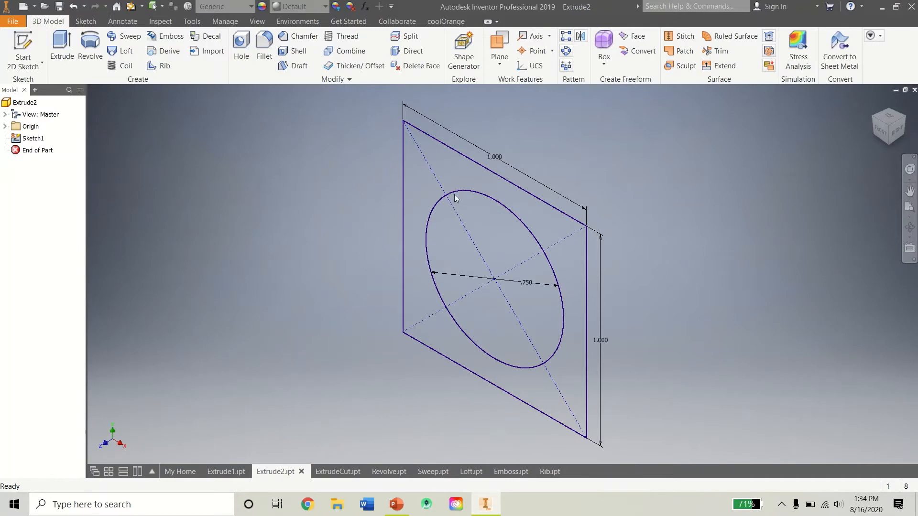
click(62, 47)
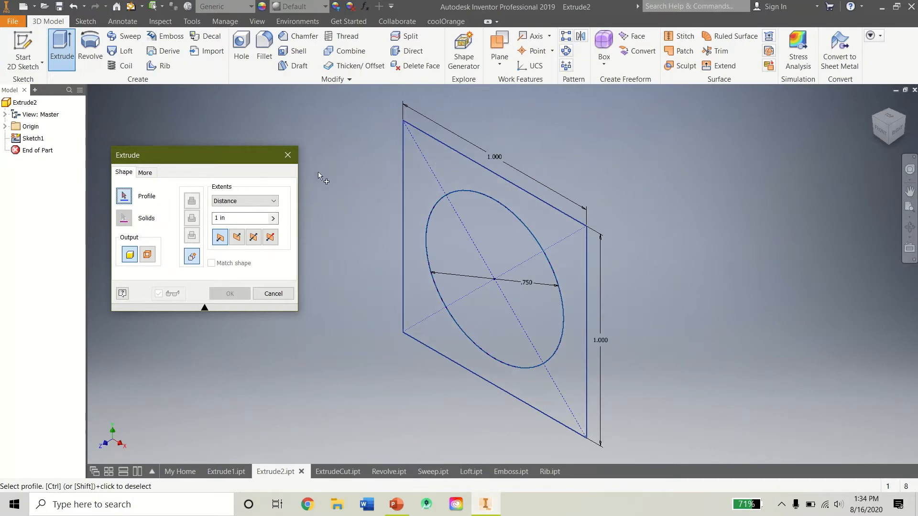
click(444, 153)
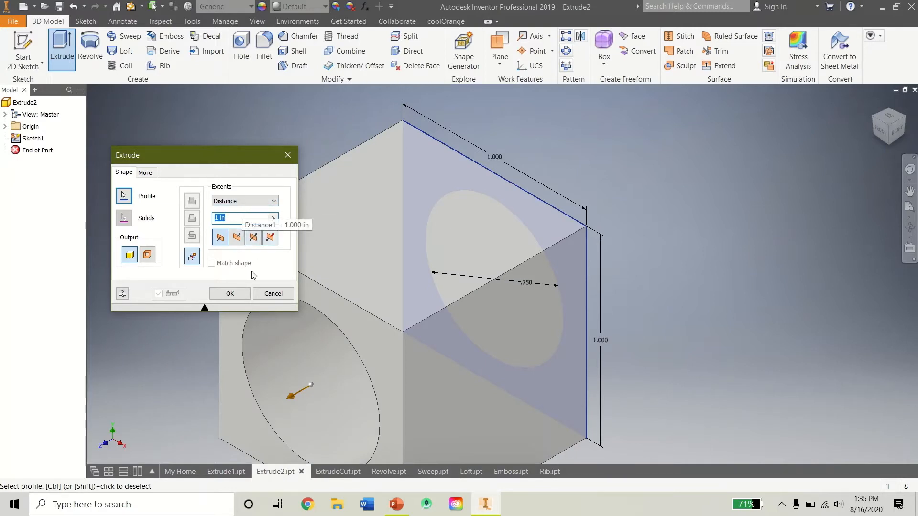
click(230, 293)
click(307, 387)
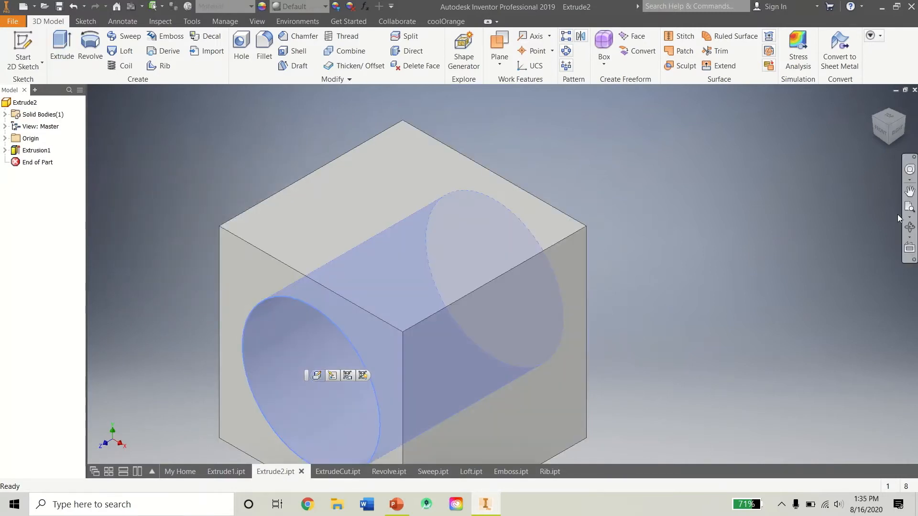
key(Page_Up)
shift+middle_drag(306, 386, 269, 417)
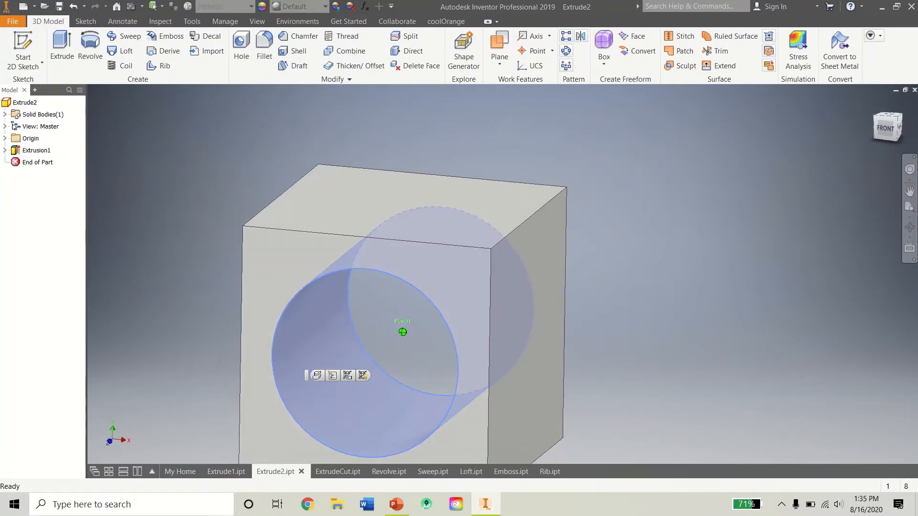
click(767, 230)
click(887, 128)
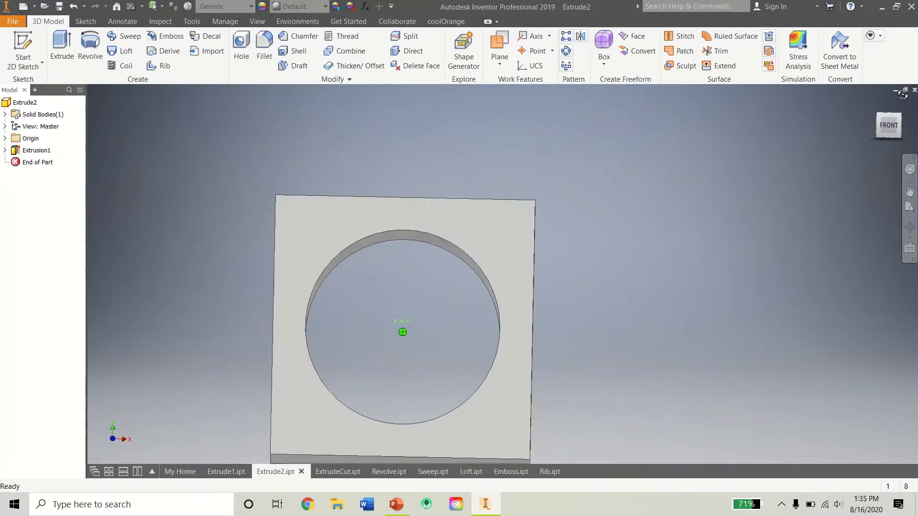
click(875, 104)
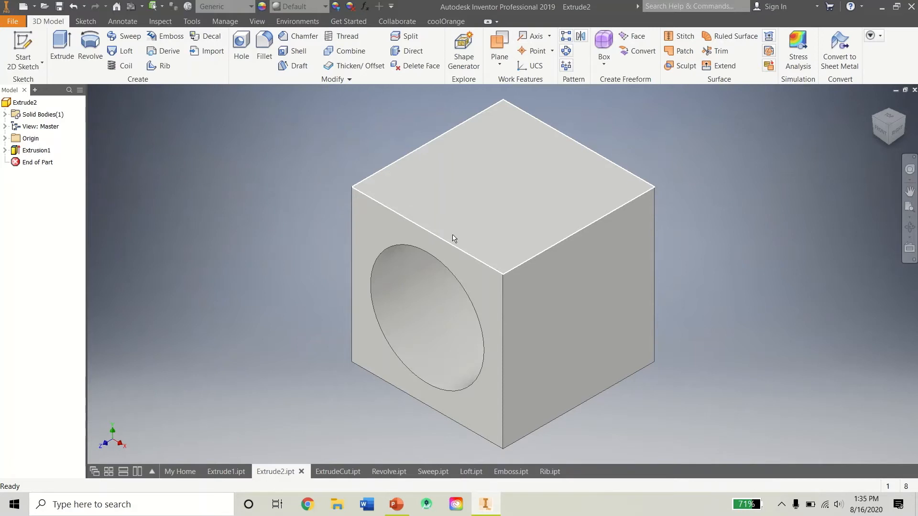
- In ExtrudeCut.ipt, extrude the circle on the block's upper face as a cut 0.25 in deep
click(337, 471)
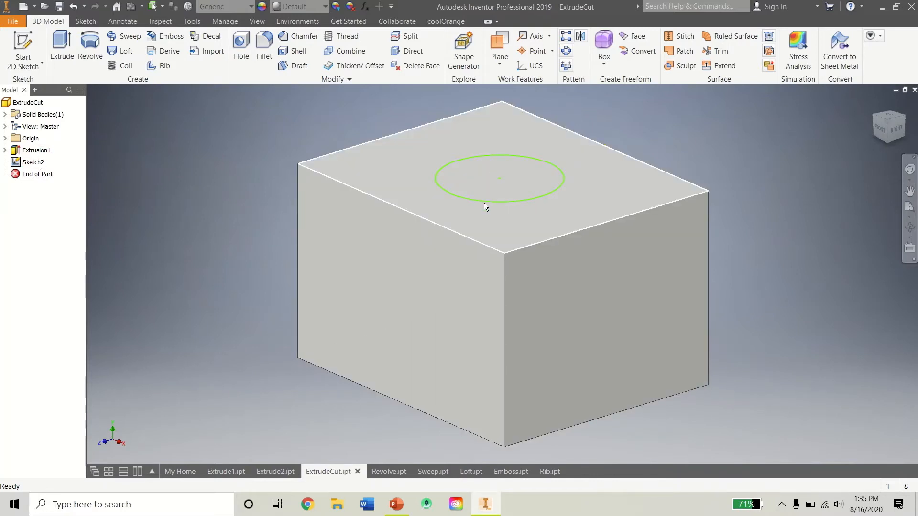
click(62, 48)
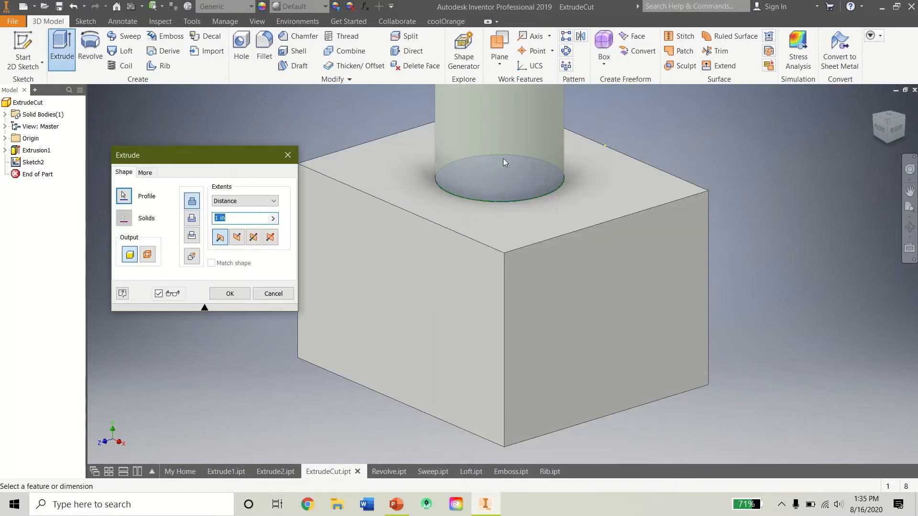
middle_drag(706, 153, 716, 205)
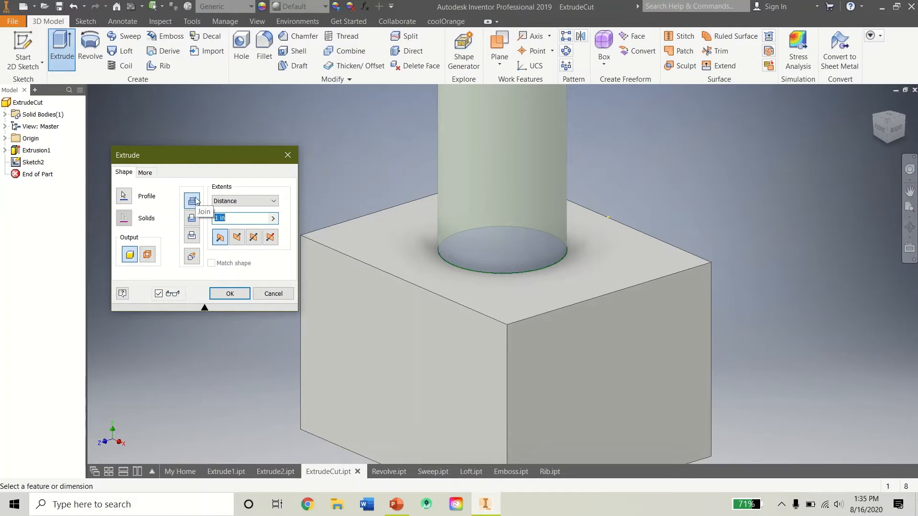
click(192, 218)
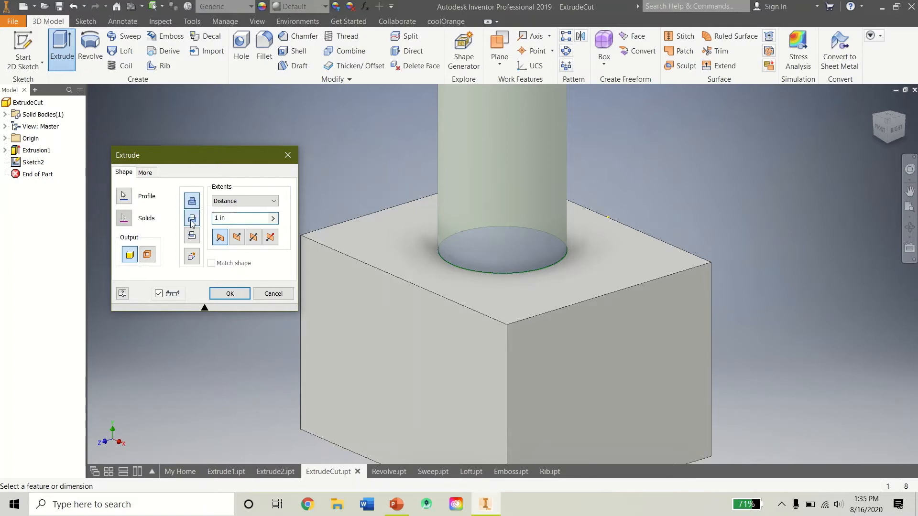
click(234, 216)
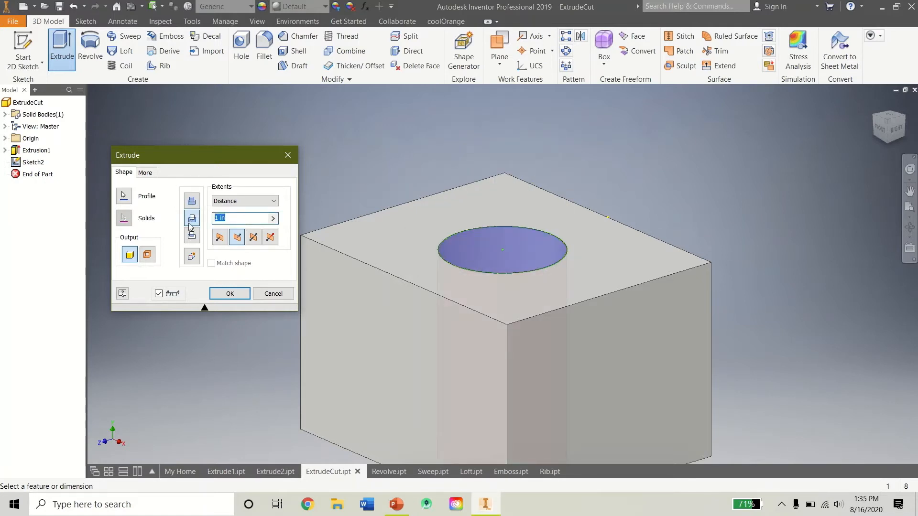
text(2.2)
key(Return)
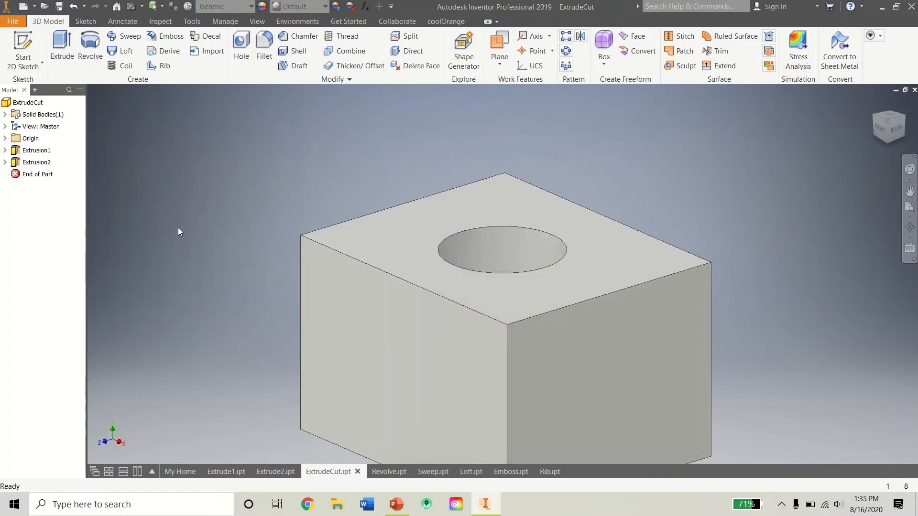
click(512, 258)
mouse_move(889, 126)
mouse_down()
mouse_move(870, 162)
mouse_move(849, 169)
mouse_move(869, 162)
mouse_move(886, 134)
mouse_up()
click(791, 167)
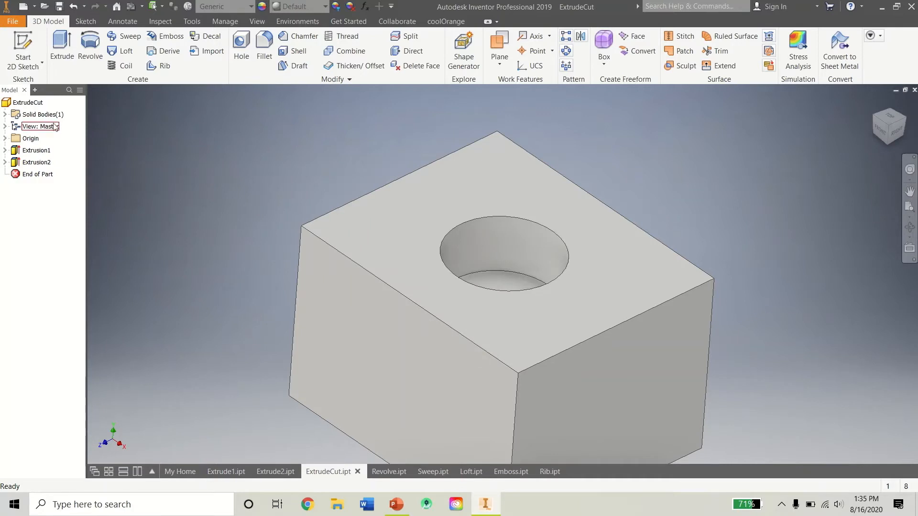
- Edit the circular cut extrusion and set its extents to To Next
double_click(33, 162)
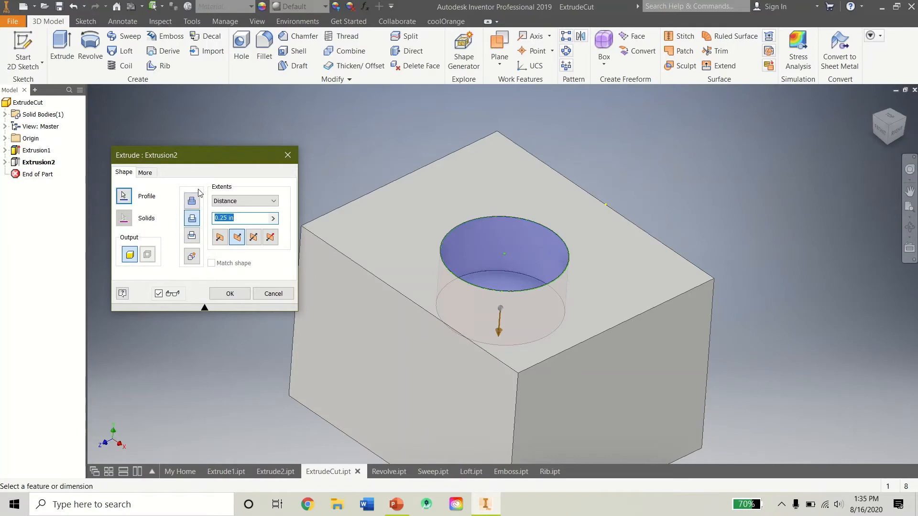
click(249, 201)
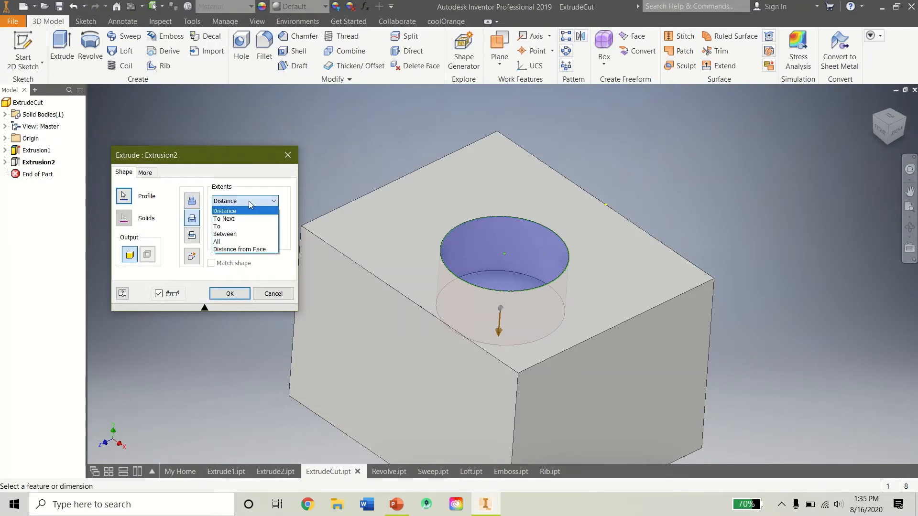
click(228, 218)
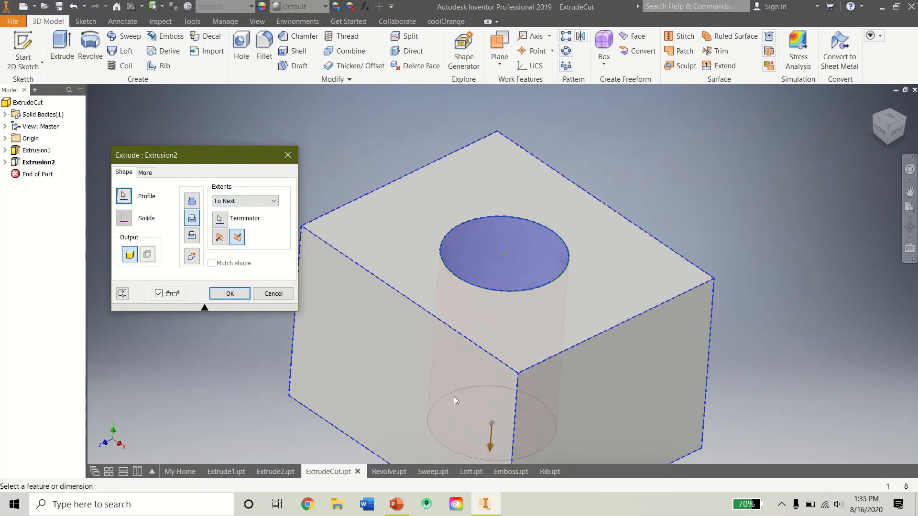
mouse_move(897, 132)
mouse_down()
mouse_move(889, 128)
mouse_move(861, 158)
mouse_up()
mouse_move(501, 336)
shift+middle_down()
mouse_move(459, 282)
mouse_move(358, 287)
mouse_move(439, 280)
shift+middle_up()
drag(777, 98, 790, 135)
- Set the cut's extents to To, with the block's face opposite the circle sketch as the end face
click(262, 202)
click(254, 227)
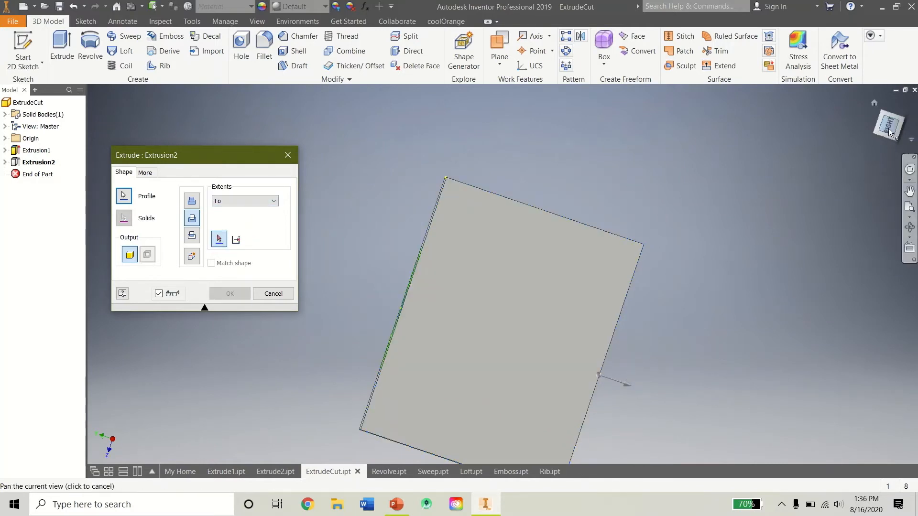
drag(889, 129, 877, 118)
shift+middle_drag(744, 276, 723, 266)
click(595, 329)
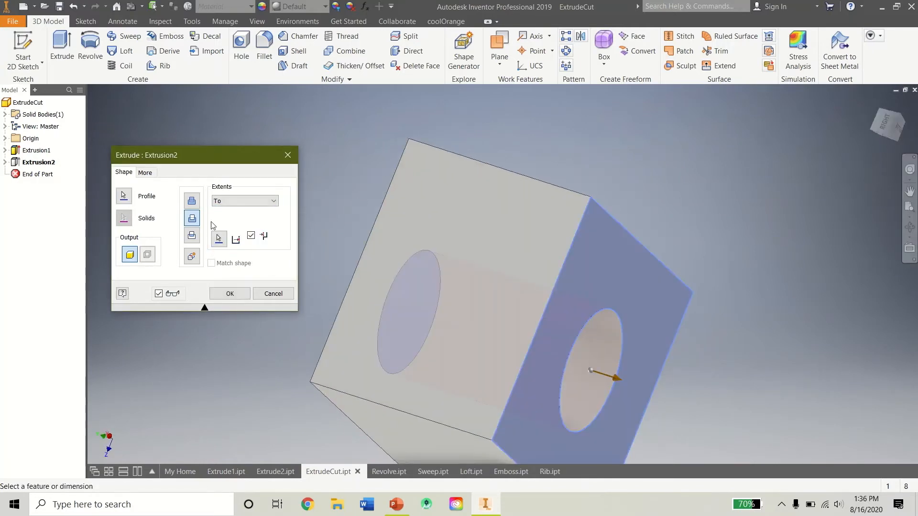
- Try the cut's extents as Between, from the face with the circle sketch to the block's opposite face
click(231, 202)
click(241, 237)
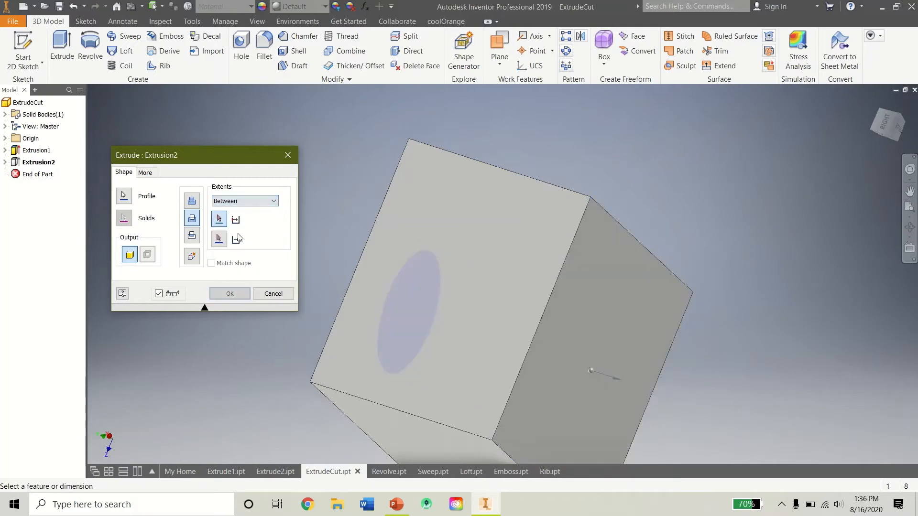
click(374, 273)
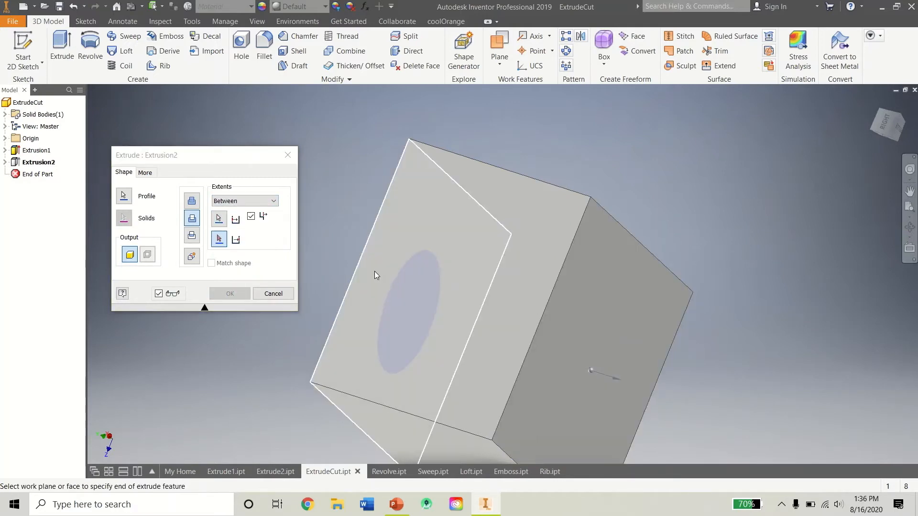
click(619, 280)
- Try the cut's extents as All and as Distance from Face, using the face opposite the circle sketch, and discard the edit
click(229, 201)
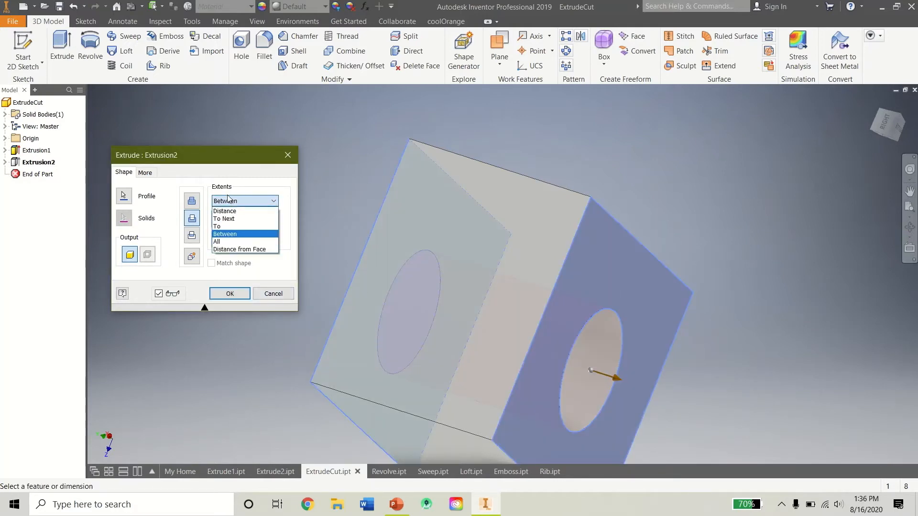
click(237, 241)
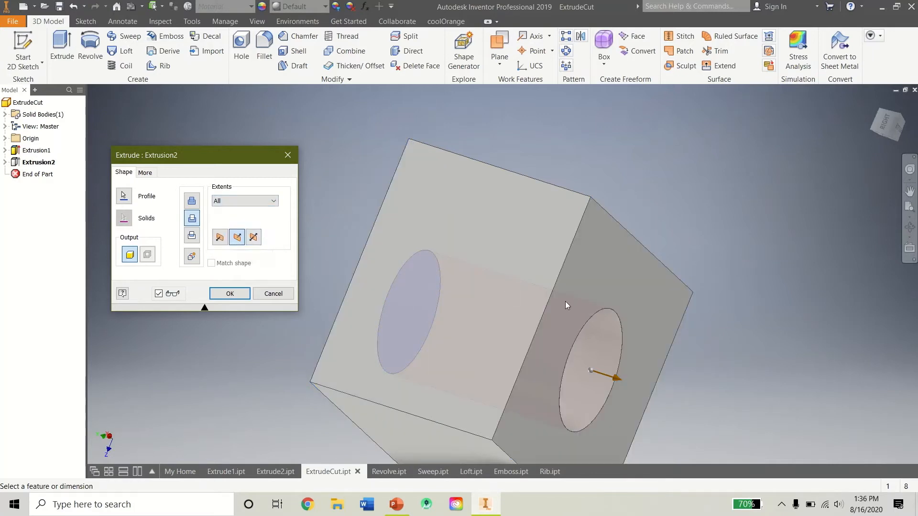
click(243, 202)
click(245, 246)
click(656, 307)
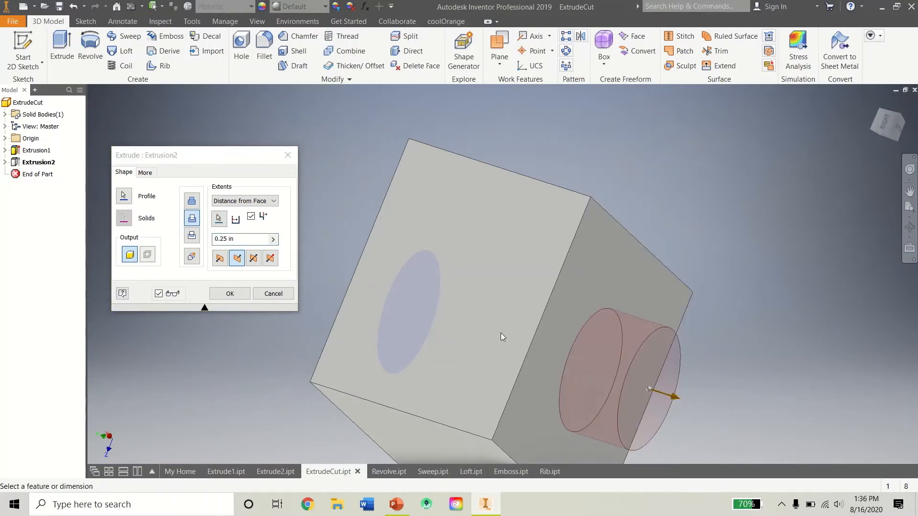
click(273, 294)
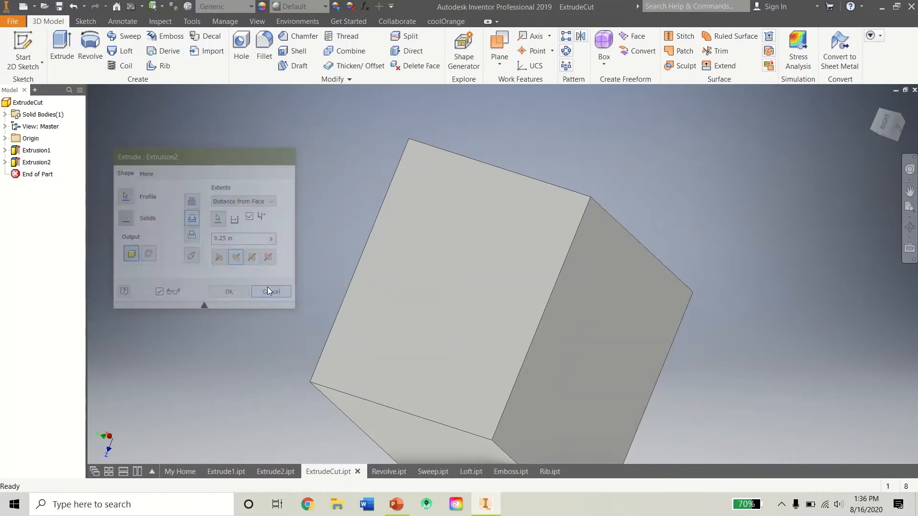
click(873, 103)
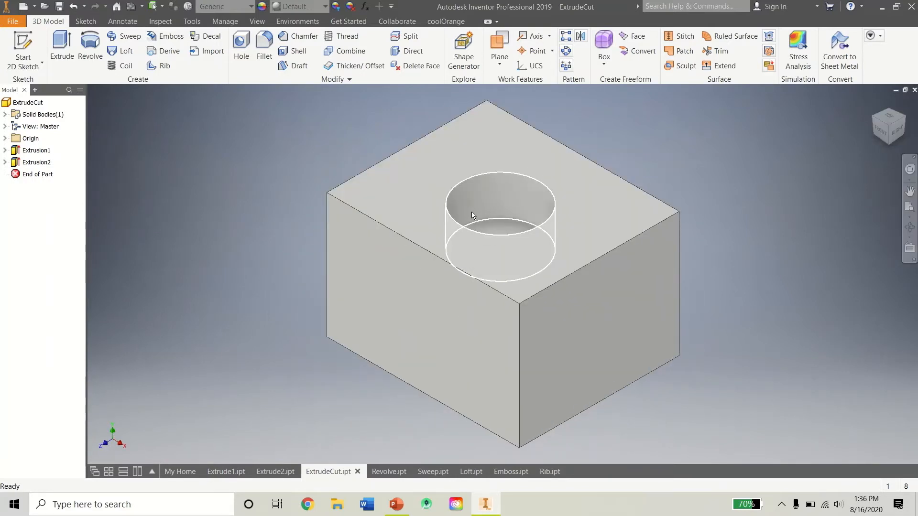
mouse_move(486, 227)
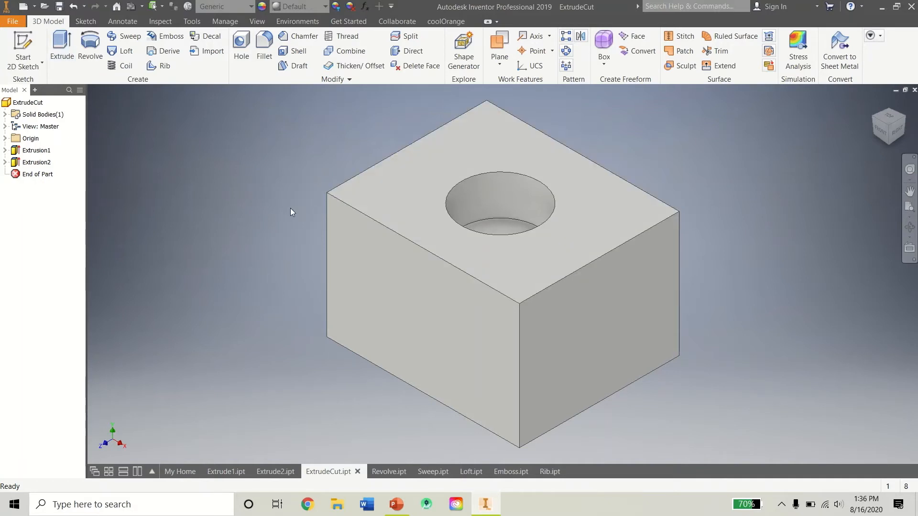
- In Revolve.ipt, set up a Revolve of the D-shaped profile with the separate vertical line as its axis
click(372, 470)
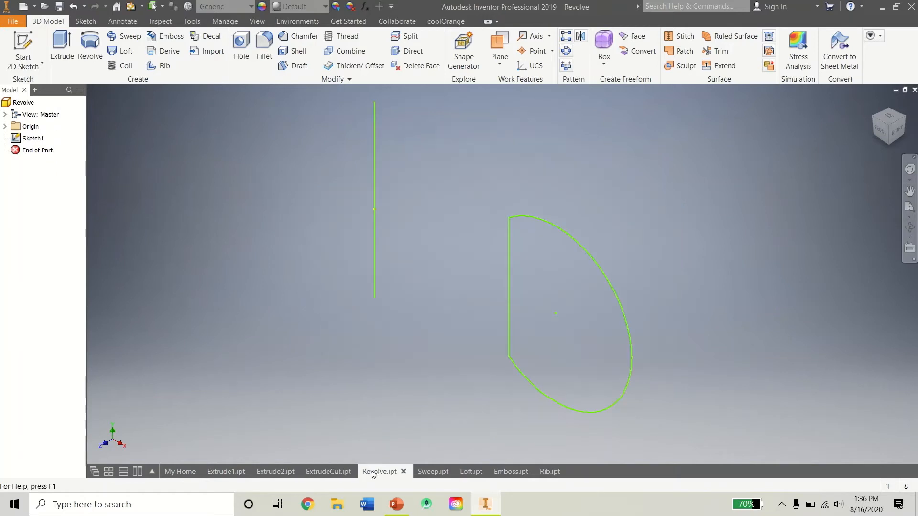
scroll(419, 309, up, 3)
scroll(418, 308, down, 4)
scroll(417, 308, up, 3)
middle_drag(417, 308, 419, 319)
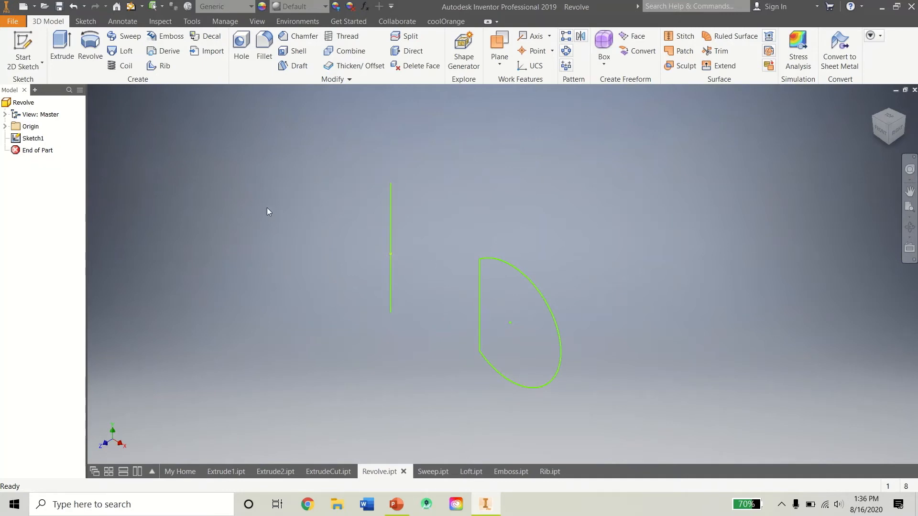
click(94, 67)
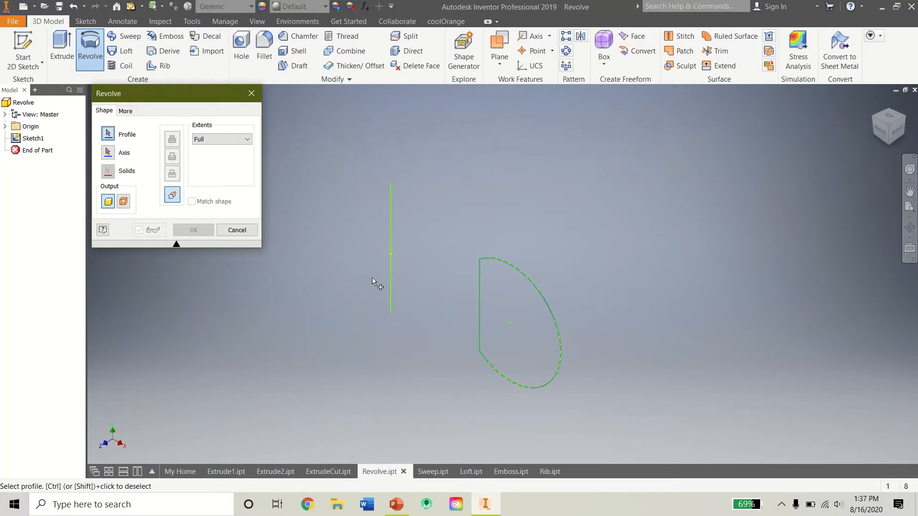
click(497, 287)
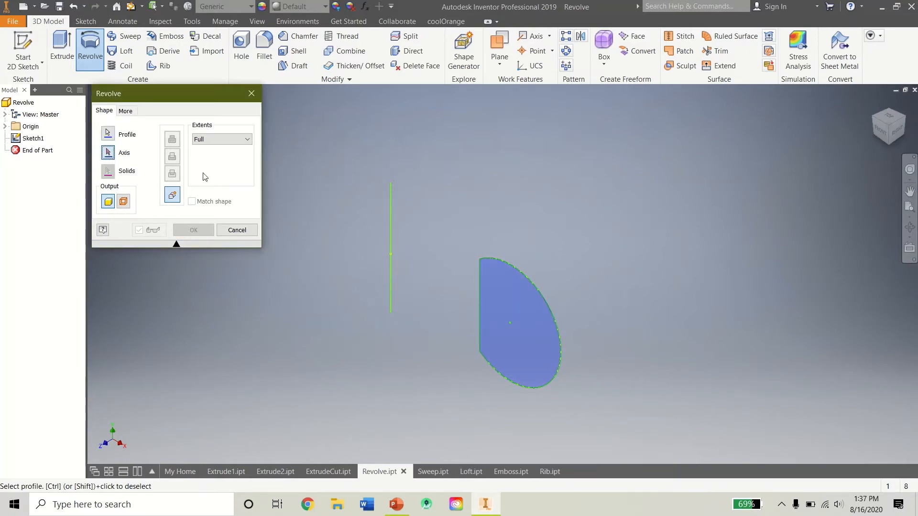
click(391, 219)
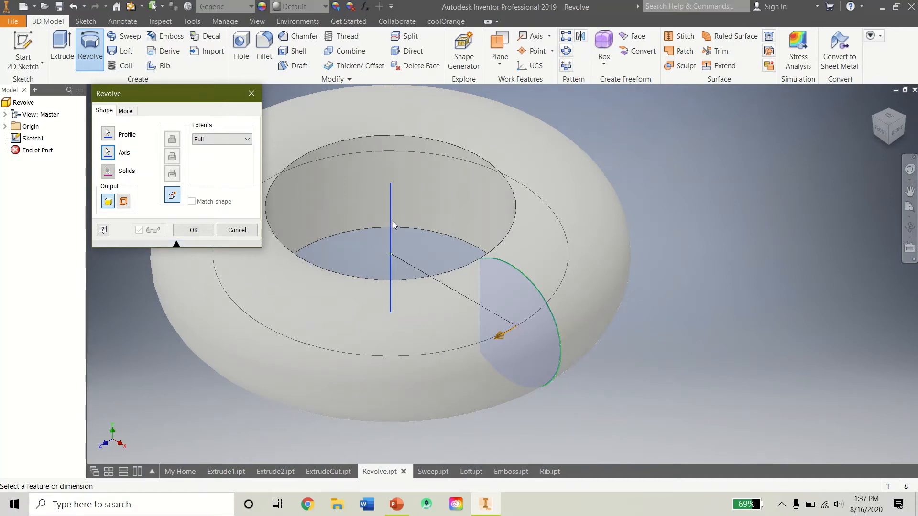
- Try the revolve's extents as Angle with 75 degrees and as To
click(196, 139)
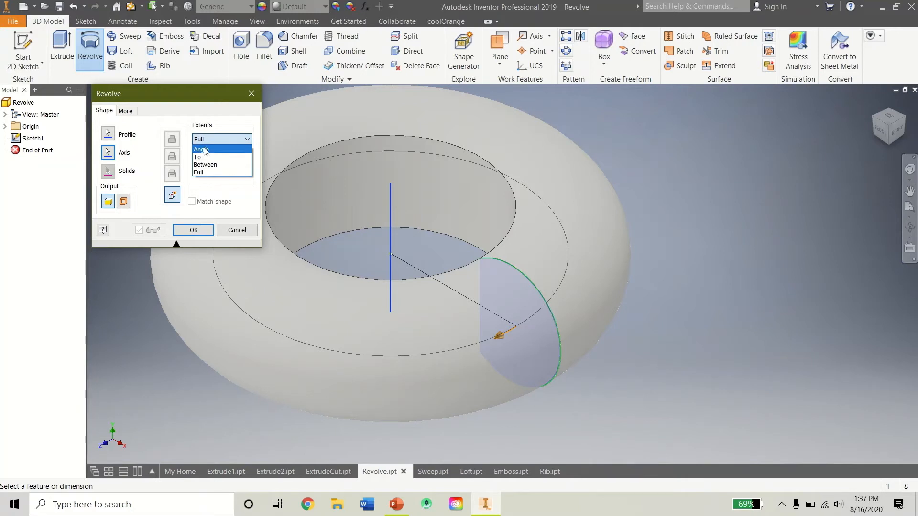
click(206, 150)
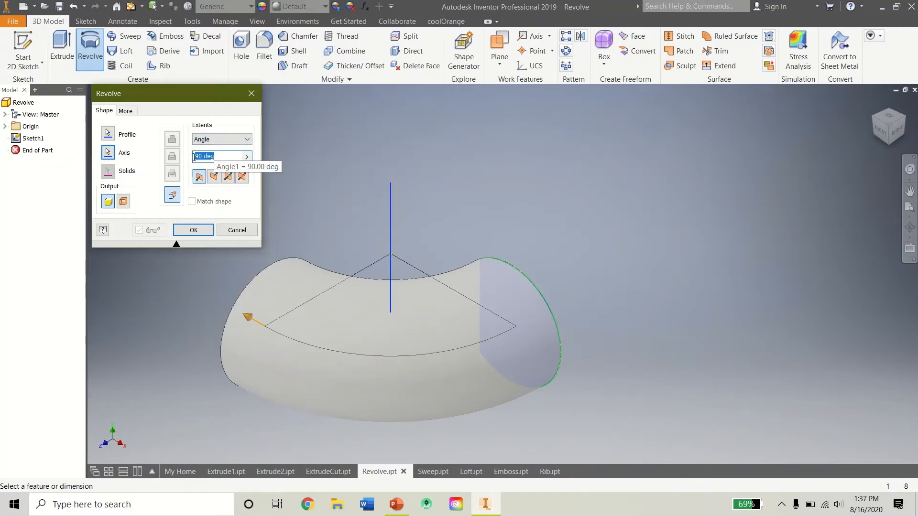
text(75)
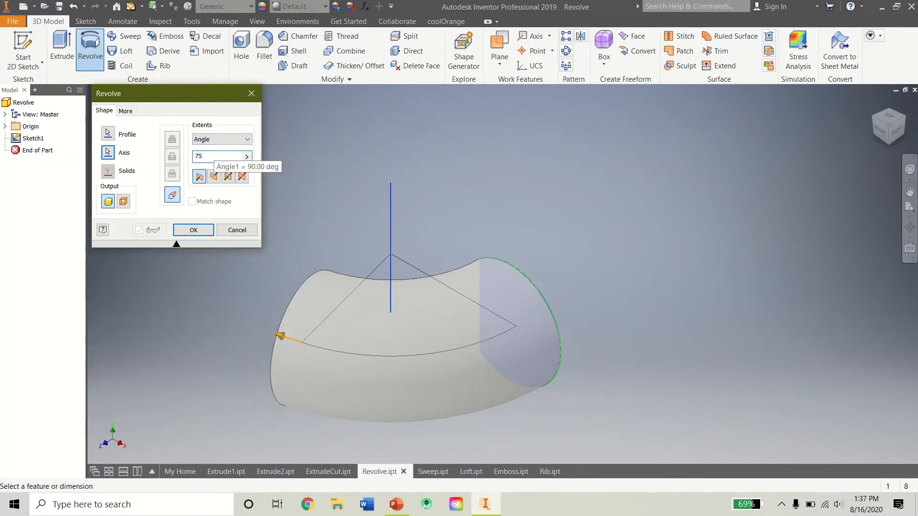
click(206, 143)
click(203, 147)
click(200, 140)
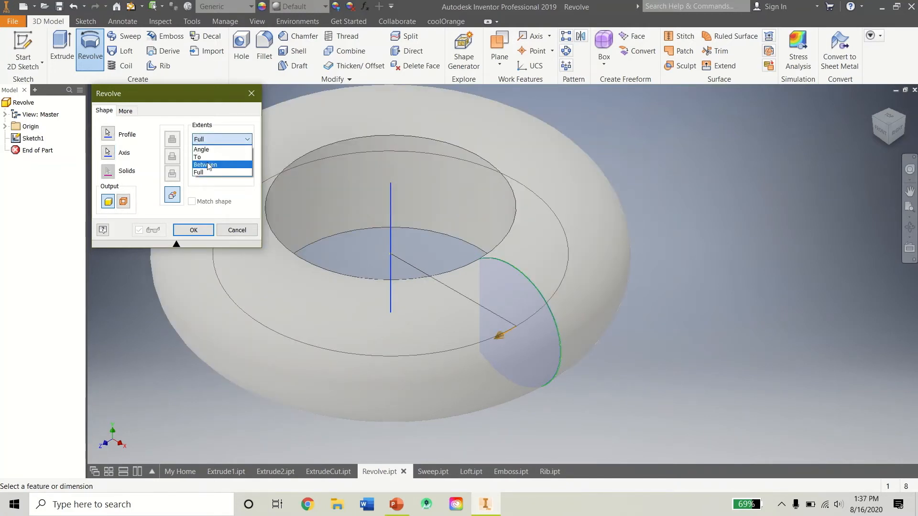
click(206, 158)
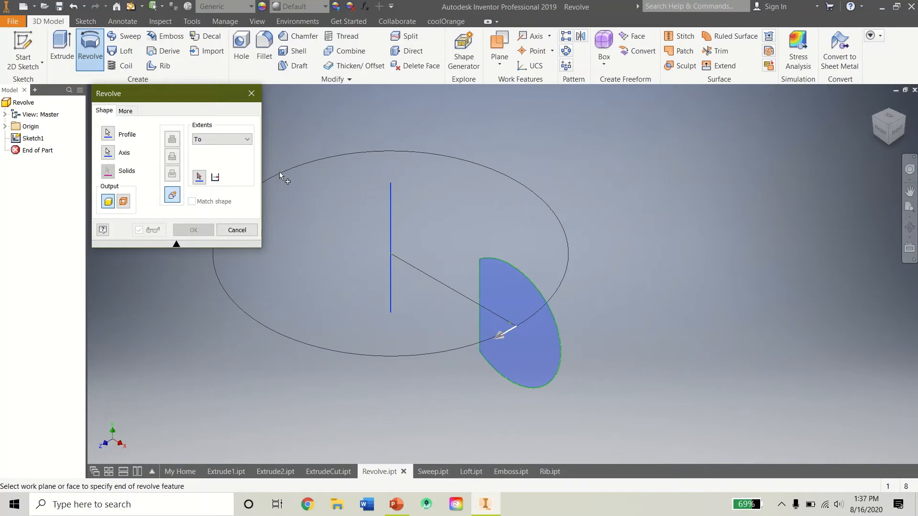
- Set the revolve's extents to Full, create the ring and look at it from another angle
click(220, 139)
click(221, 172)
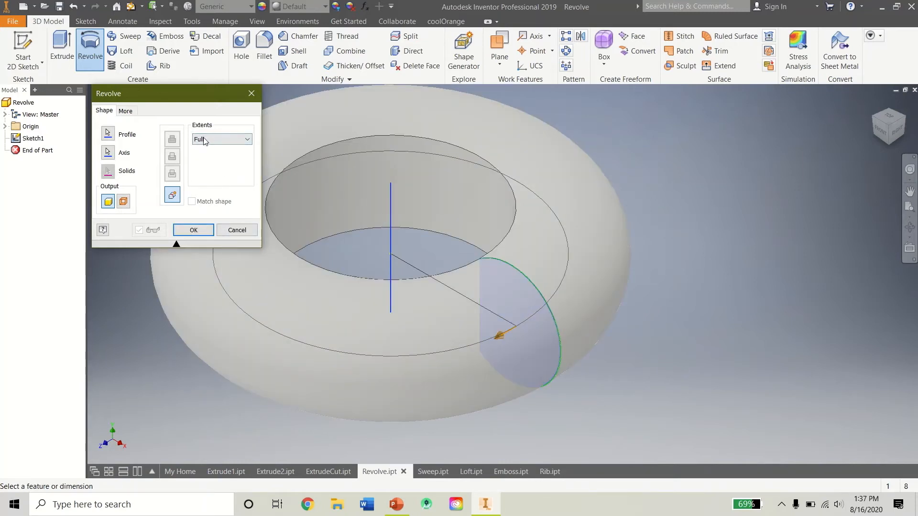
click(193, 230)
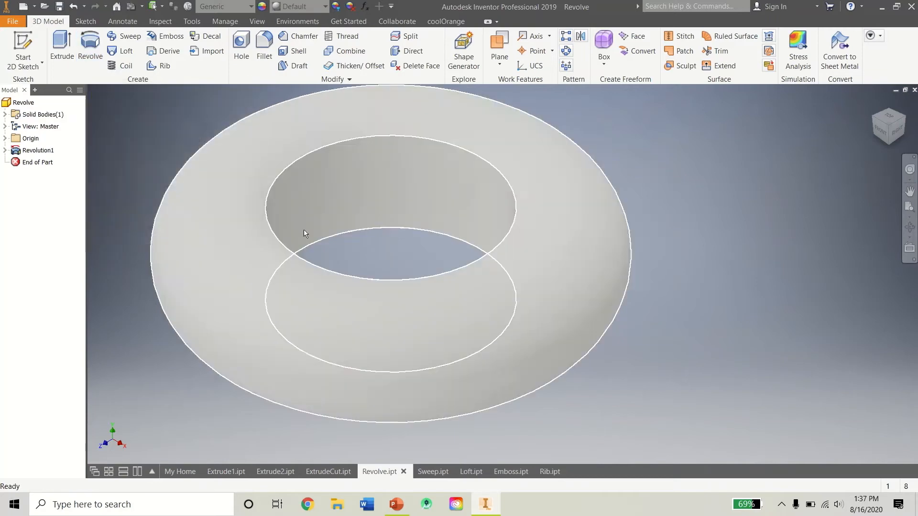
drag(900, 117, 887, 137)
click(874, 103)
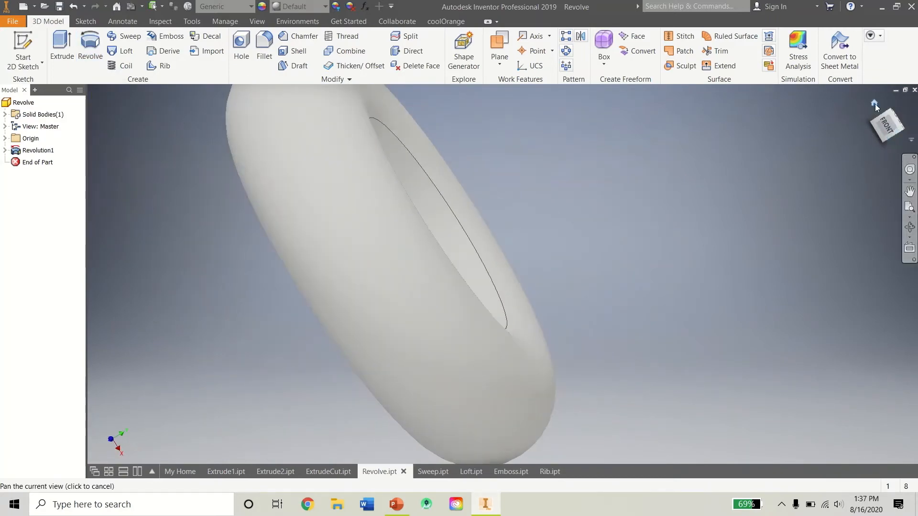
- In Sweep.ipt, examine which sketches hold the circular profile and the bent path, and how they relate to the origin planes
click(427, 472)
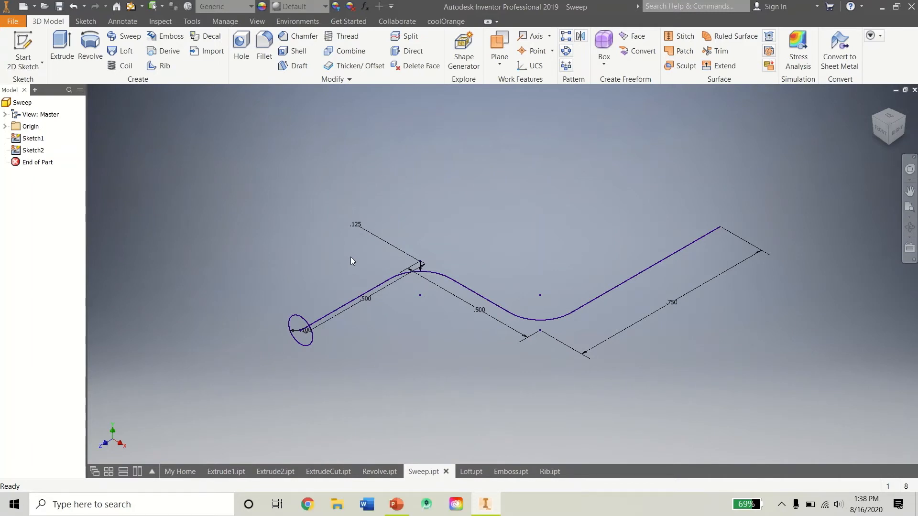
click(126, 36)
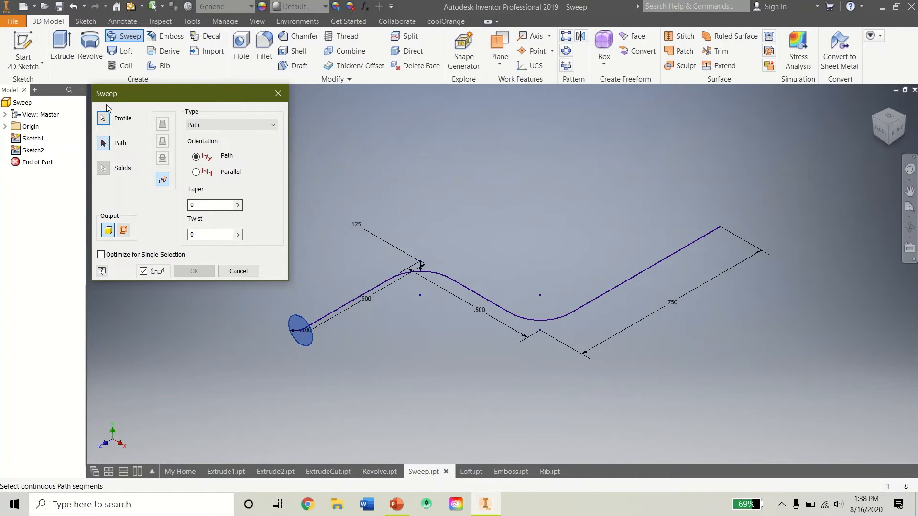
click(229, 271)
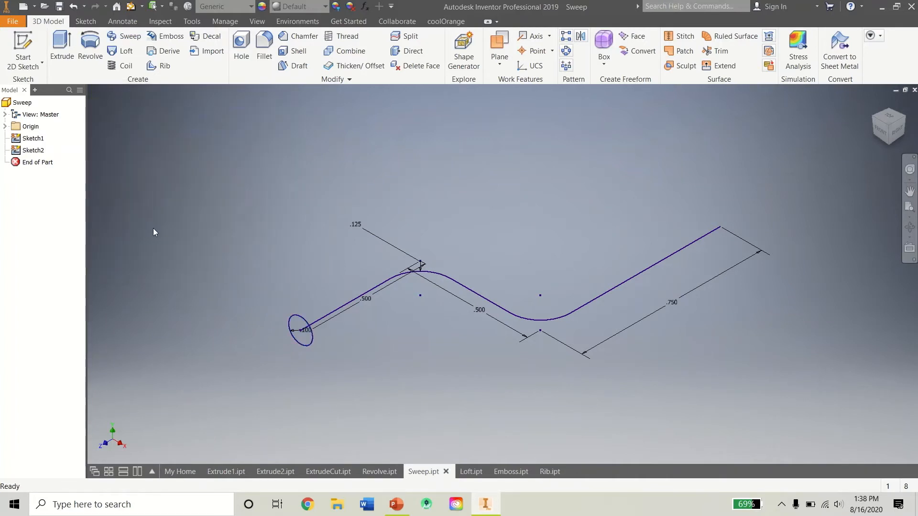
click(35, 152)
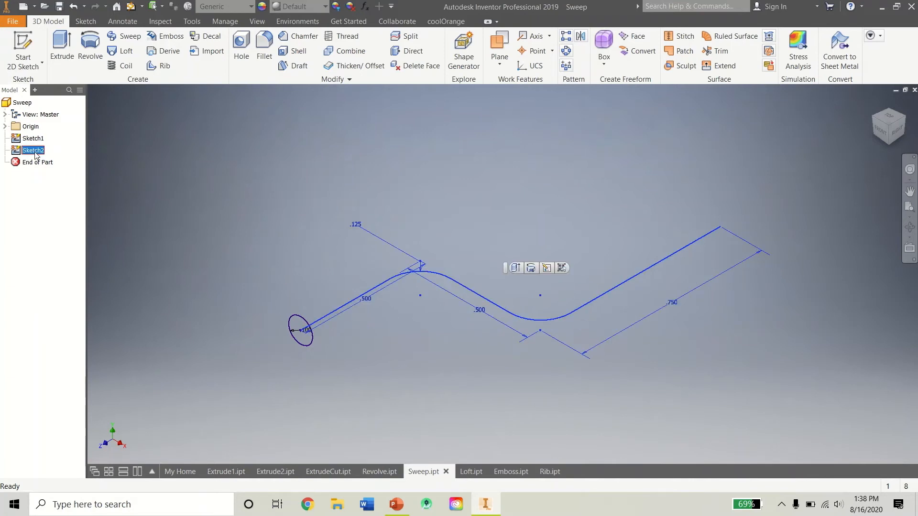
click(6, 126)
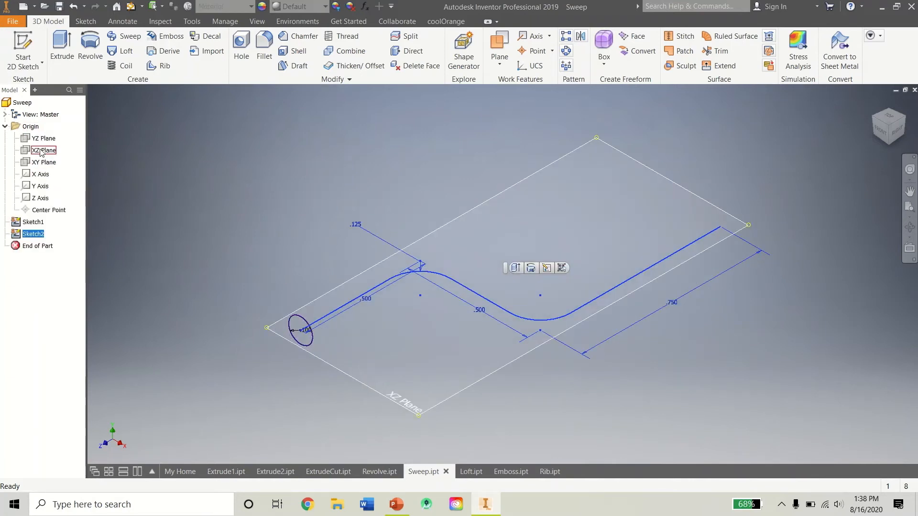
click(5, 126)
click(30, 138)
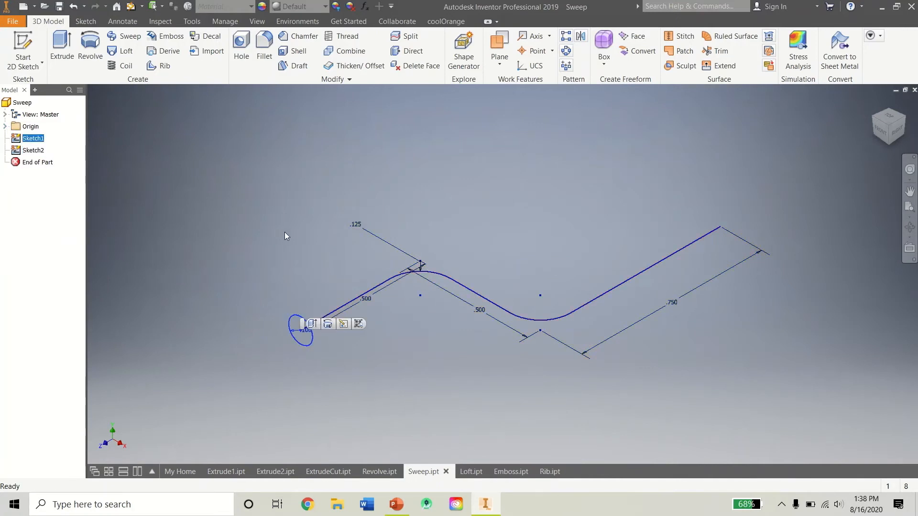
click(285, 236)
click(31, 150)
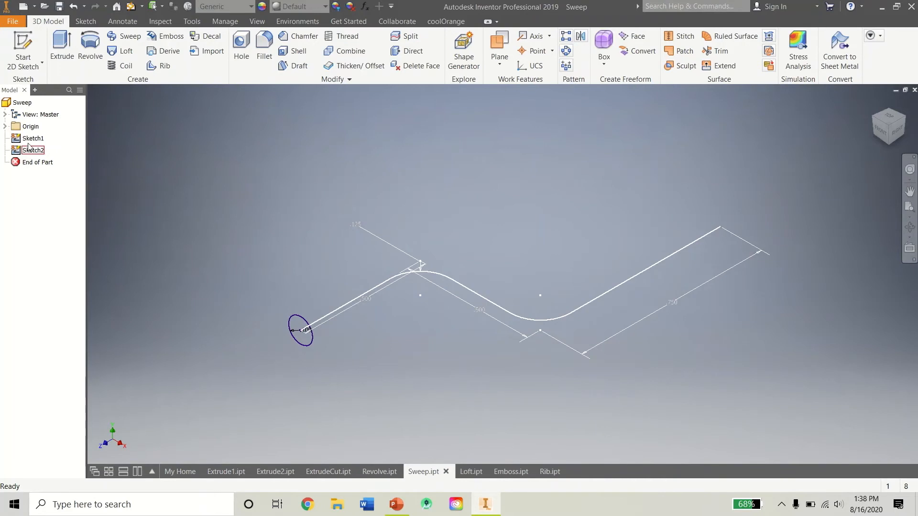
- Inspect the path in Sketch2 and the circle in Sketch1 in sketch mode, leaving both sketches unedited
double_click(32, 150)
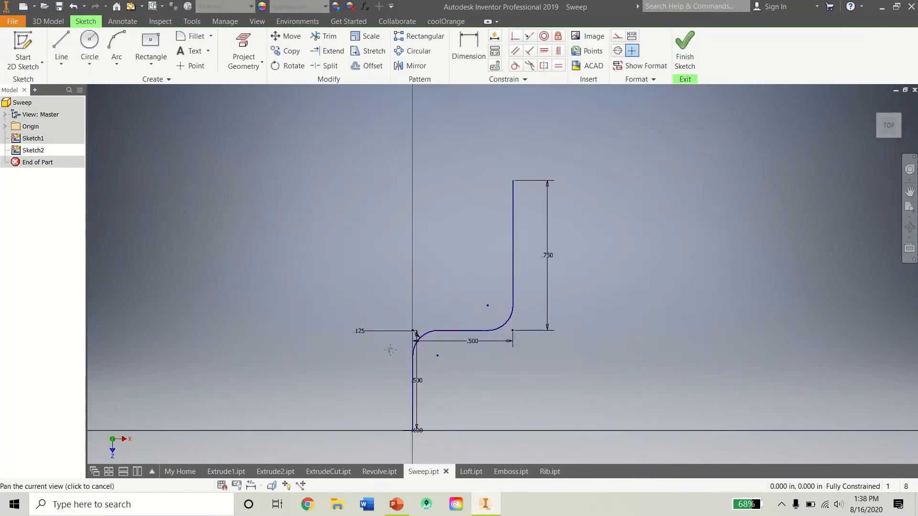
scroll(429, 315, up, 5)
middle_drag(427, 295, 473, 110)
scroll(458, 196, down, 3)
middle_drag(457, 197, 397, 367)
scroll(552, 112, down, 3)
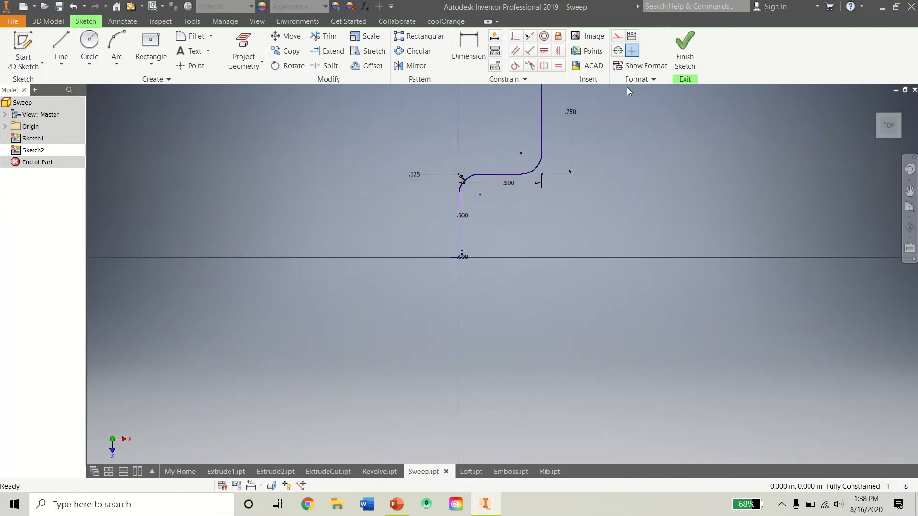
click(681, 63)
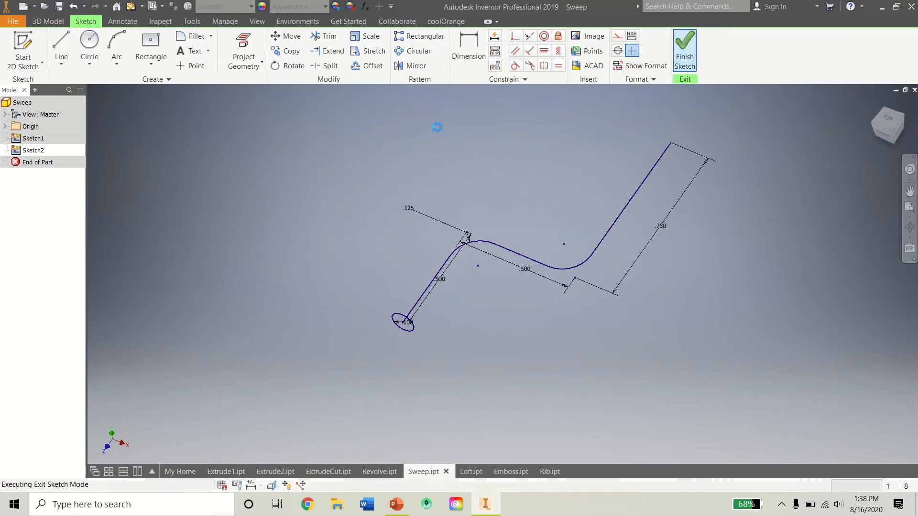
double_click(29, 139)
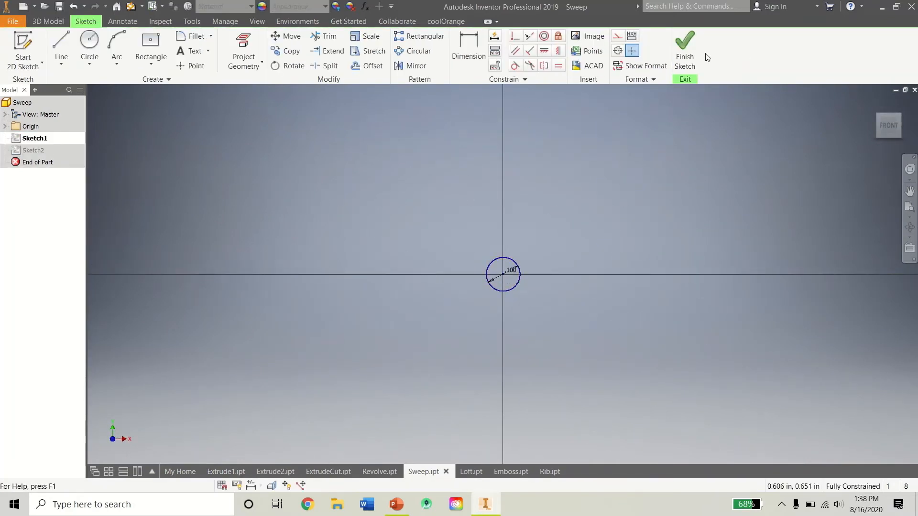
click(687, 52)
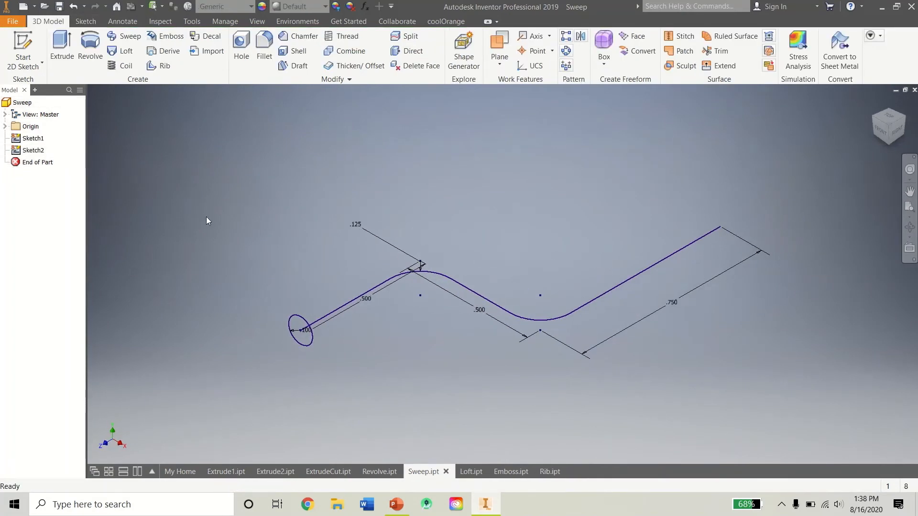
- Start a Sweep of the circle along the bent path, trying the Parallel orientation before setting it back to Path
click(123, 36)
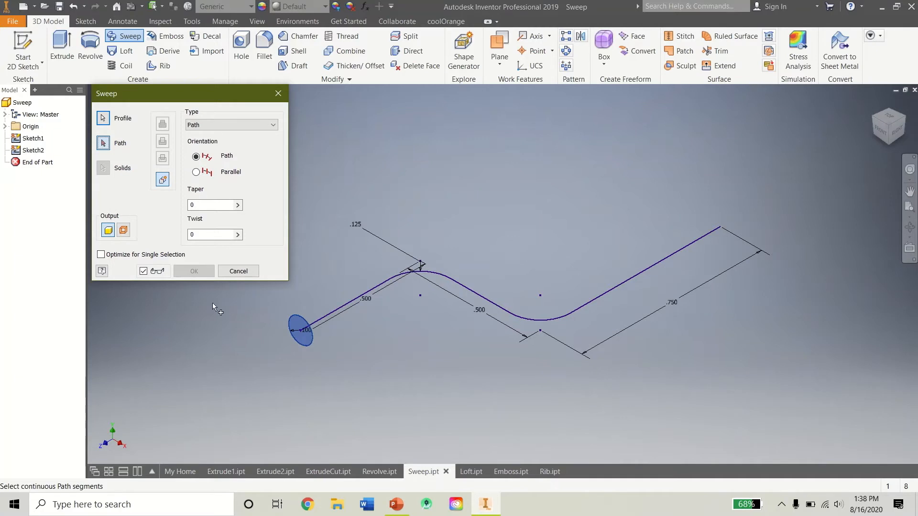
click(372, 293)
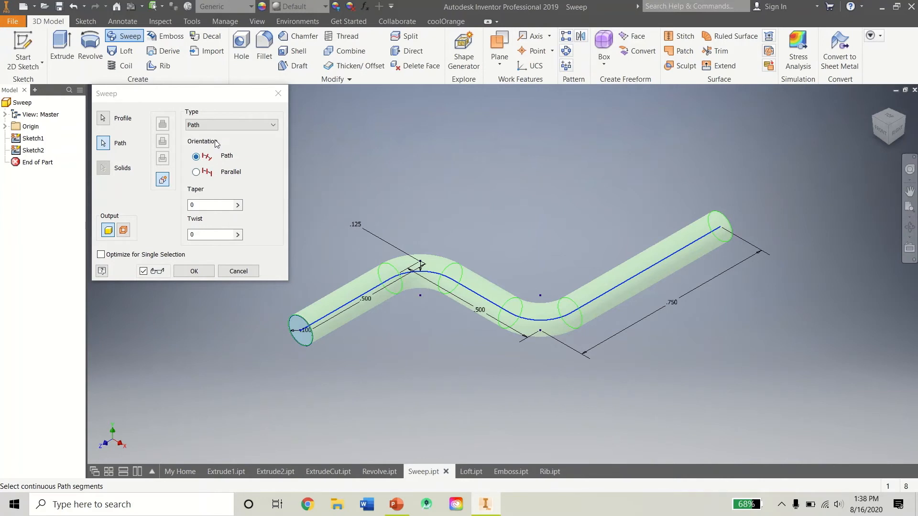
click(203, 173)
click(196, 157)
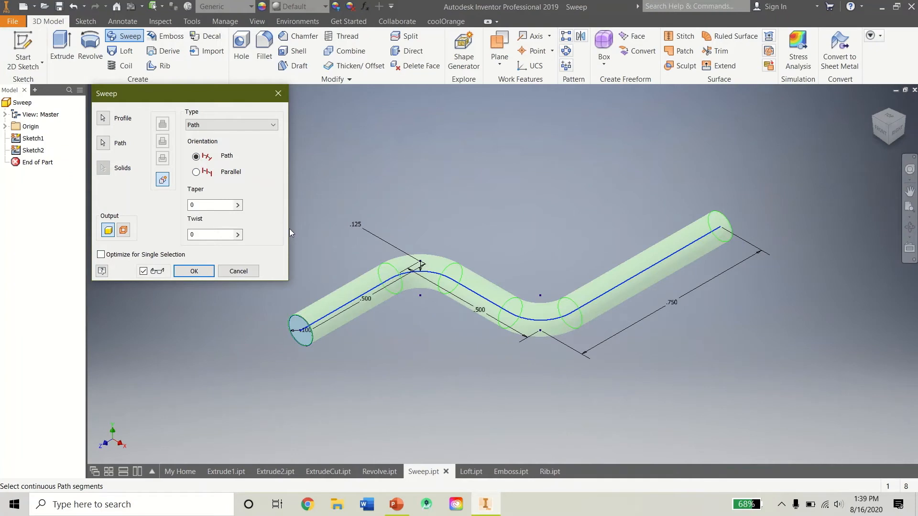
- Try sweep tapers of 1 and 3 degrees, and clear the taper and twist values
double_click(198, 205)
text(1)
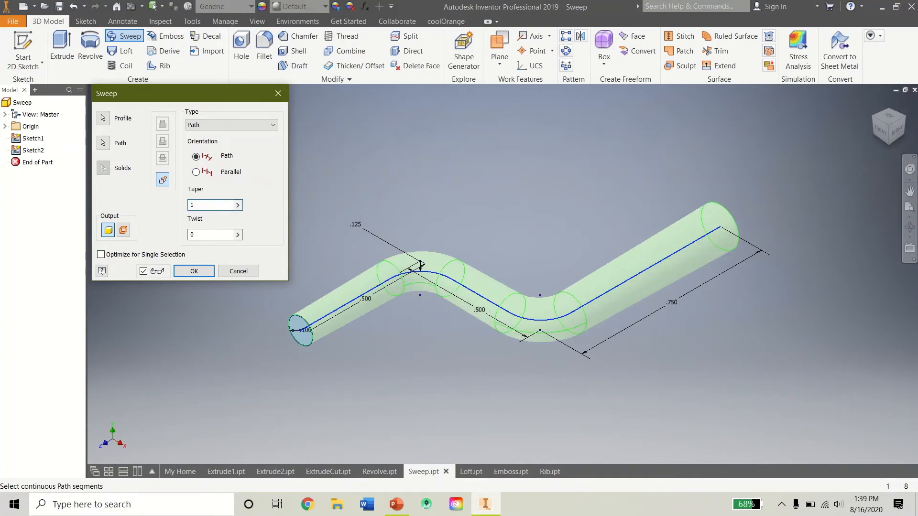
text(30)
key(BackSpace)
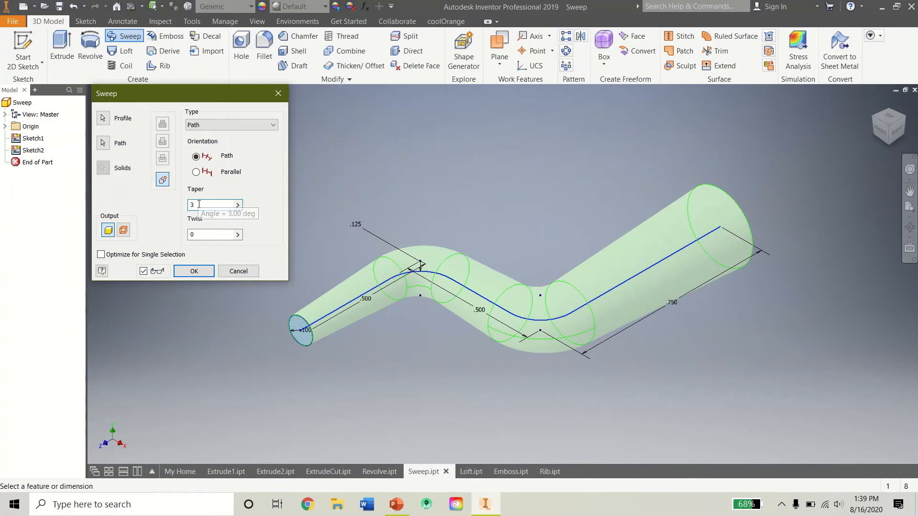
key(BackSpace)
click(204, 234)
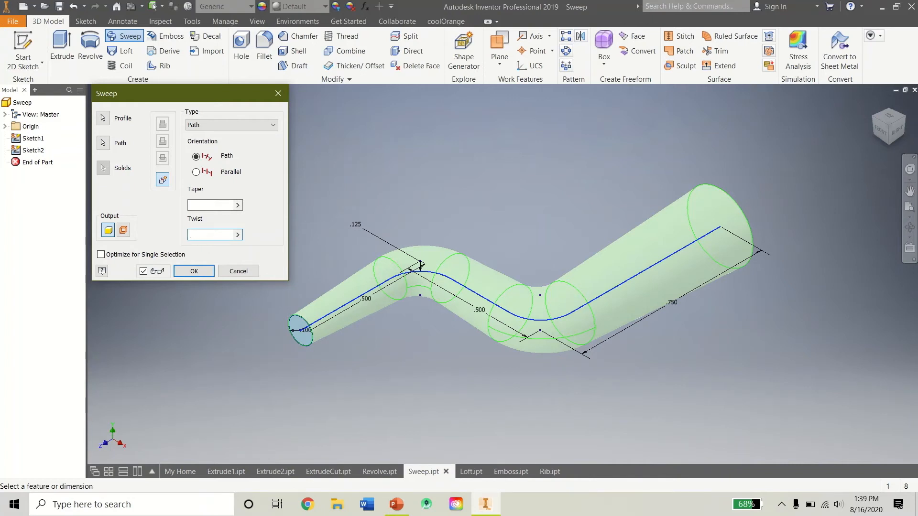
key(BackSpace)
key(BackSpace)
- Review the available sweep types, such as Path & Guide Rail, and keep Path
click(210, 127)
click(211, 134)
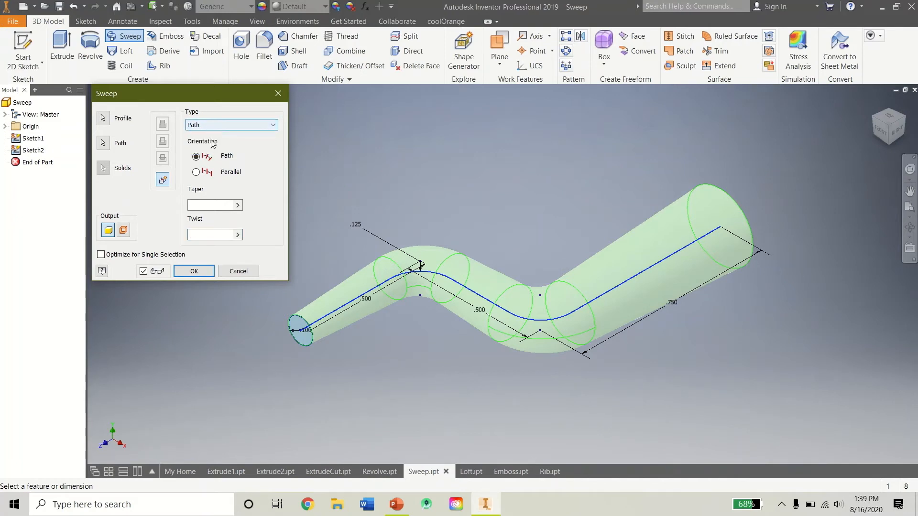
click(206, 125)
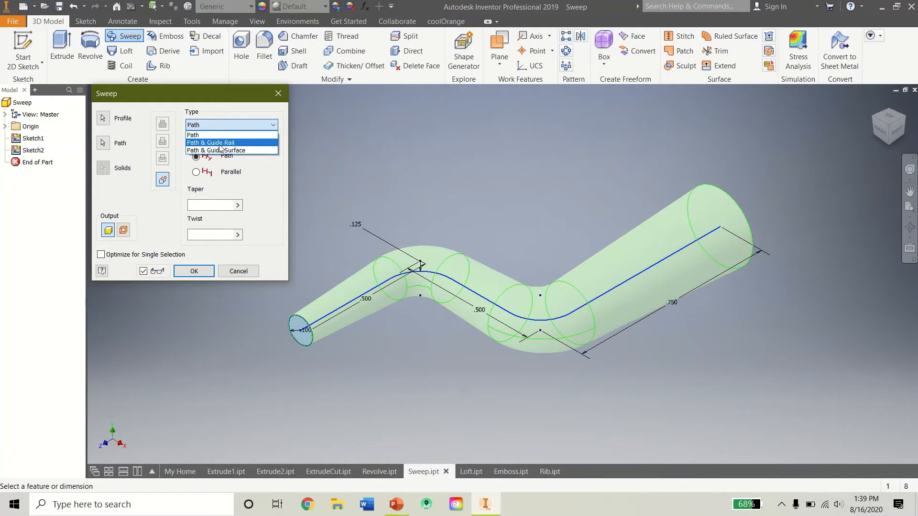
click(223, 123)
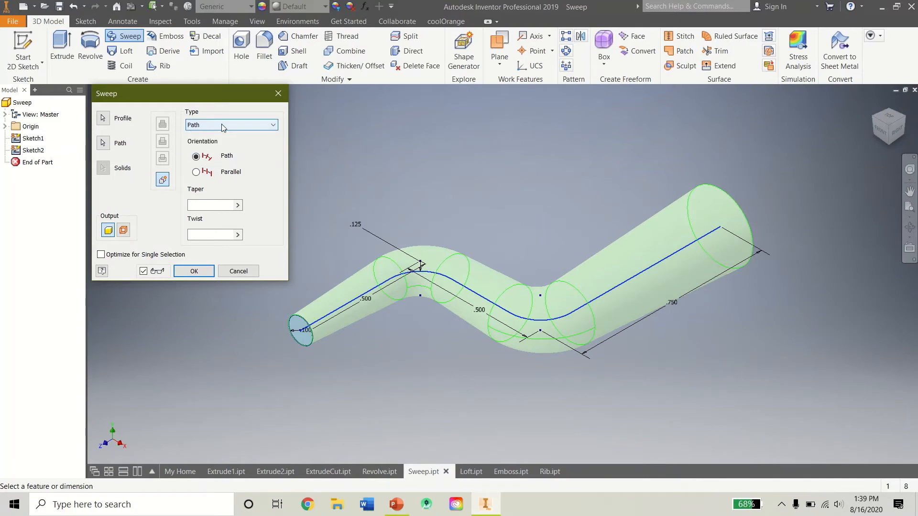
- Set both the taper and the twist to 0 and create the sweep
click(208, 272)
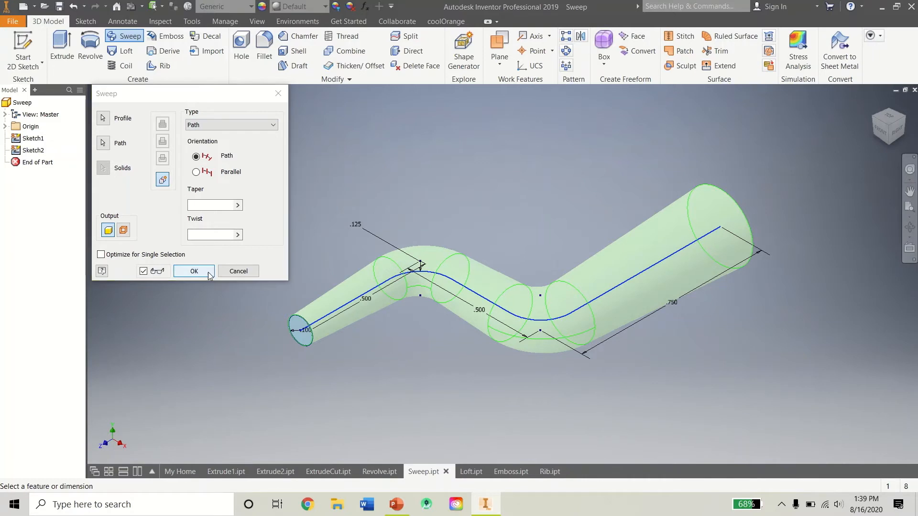
click(248, 211)
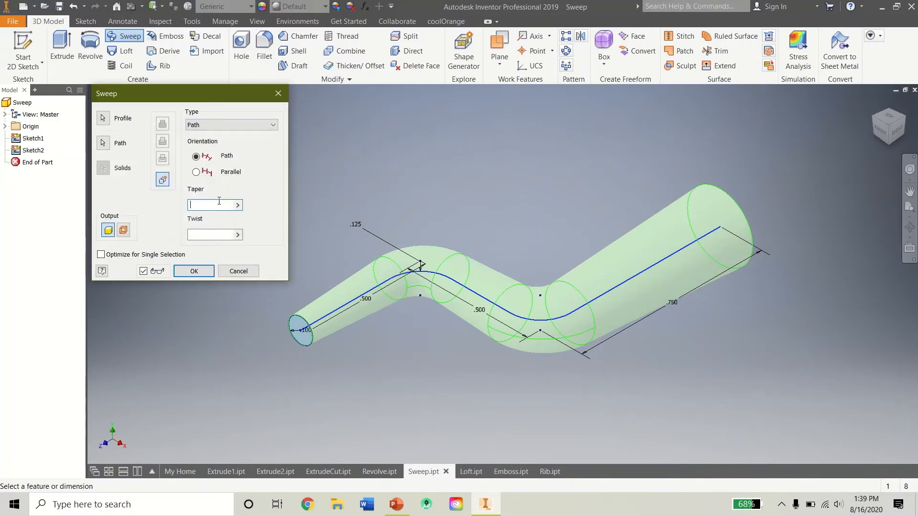
text(0)
click(214, 235)
text(0)
click(198, 272)
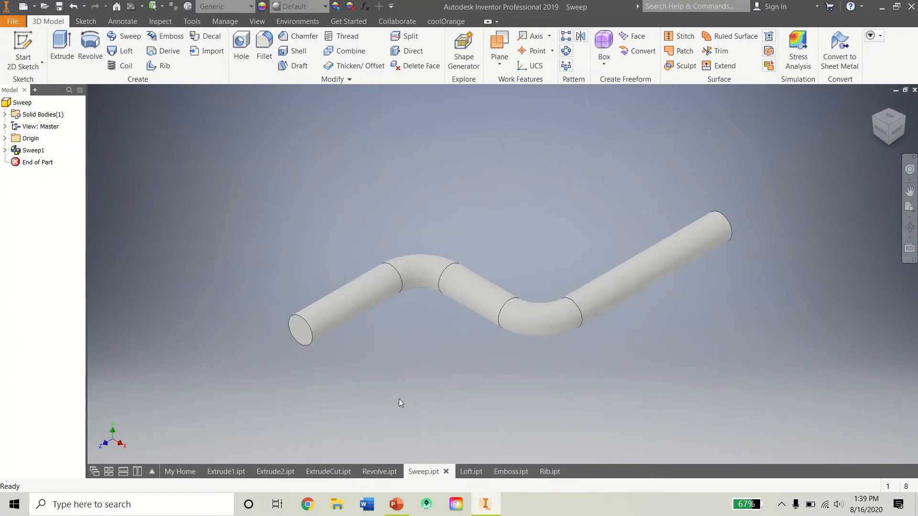
- Switch to Loft.ipt and examine the rectangle, the circle above it and the work plane's offset without changing anything
click(470, 471)
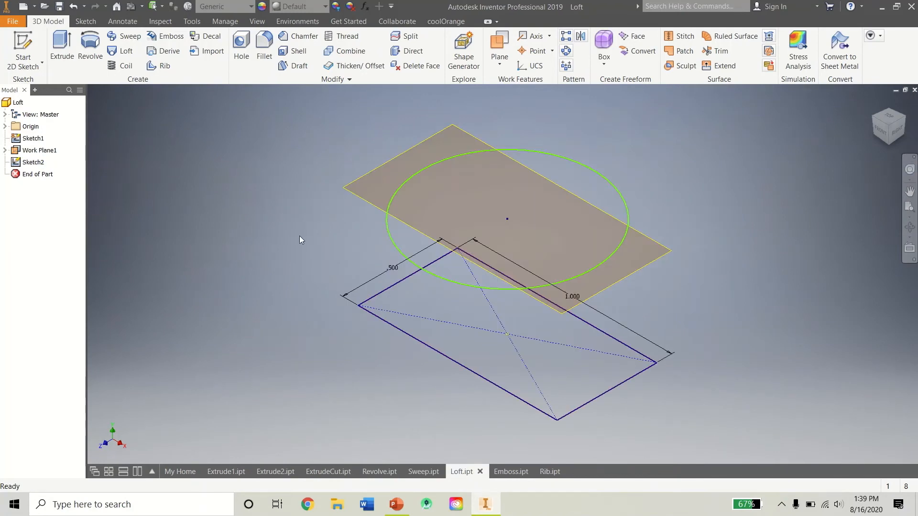
drag(893, 139, 889, 52)
click(874, 102)
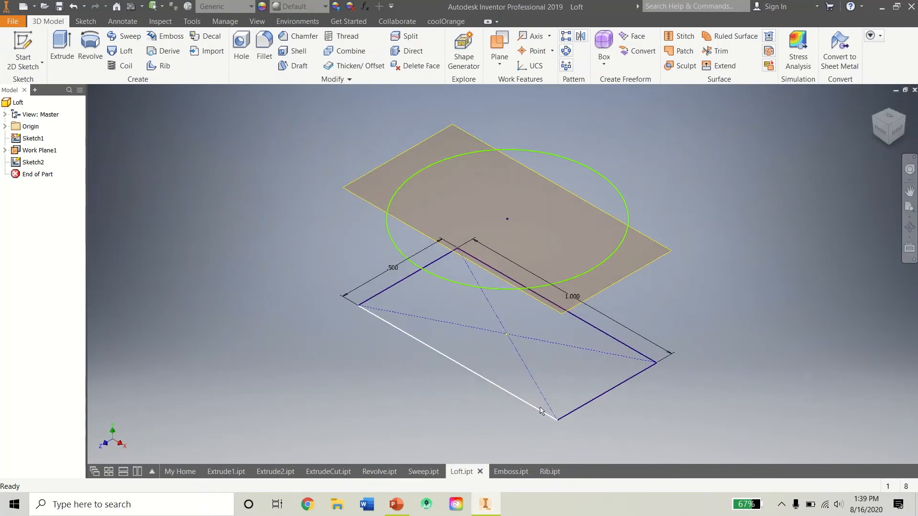
click(520, 292)
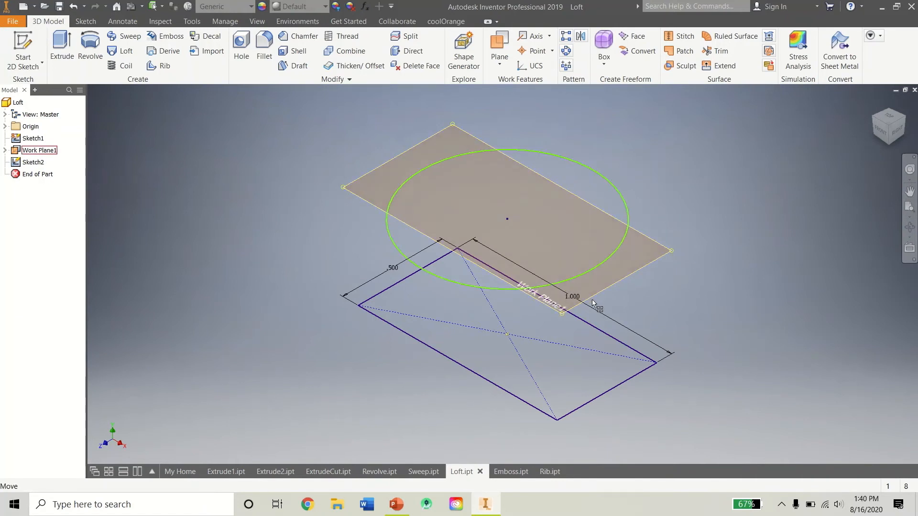
double_click(42, 150)
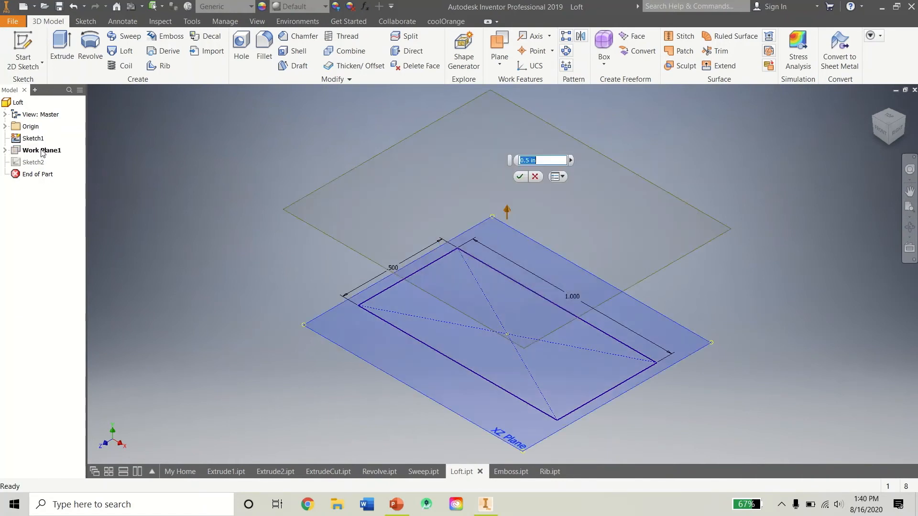
click(535, 178)
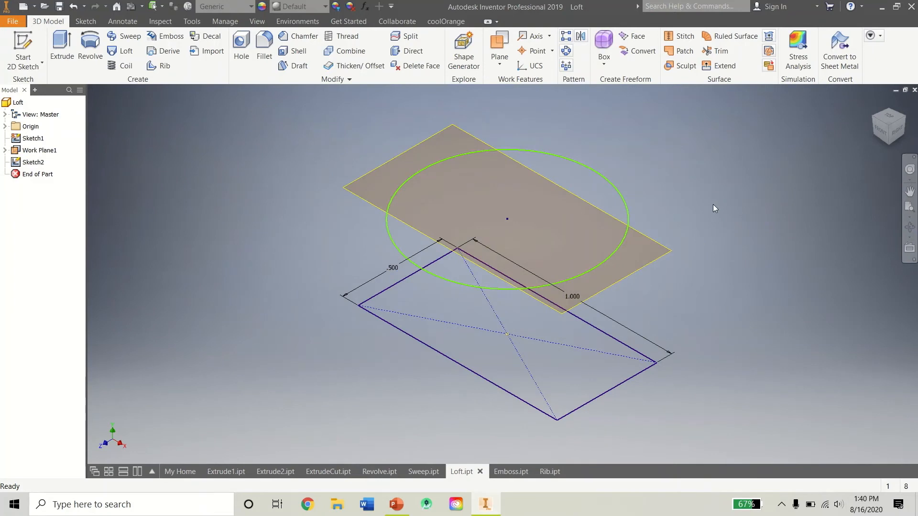
- Create a Loft between the rectangle in Sketch1 and the circle in Sketch2, checking its shape from another angle
click(122, 52)
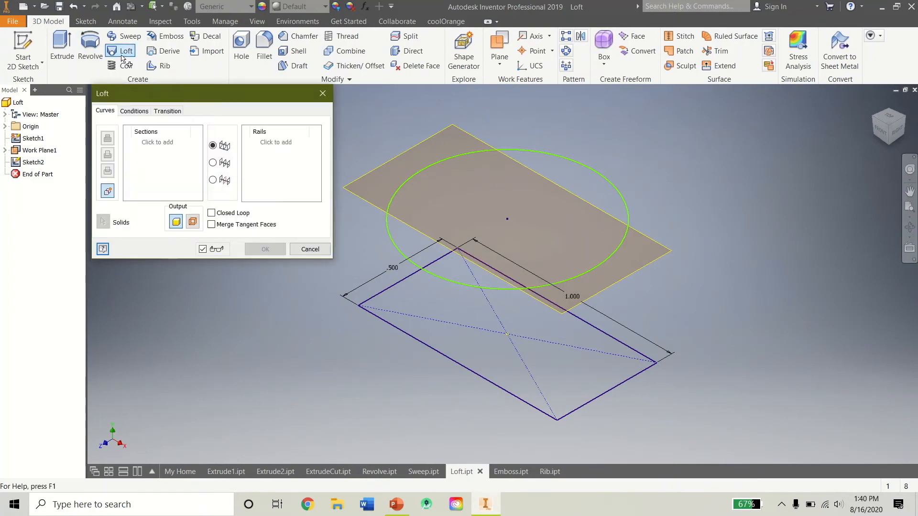
click(147, 144)
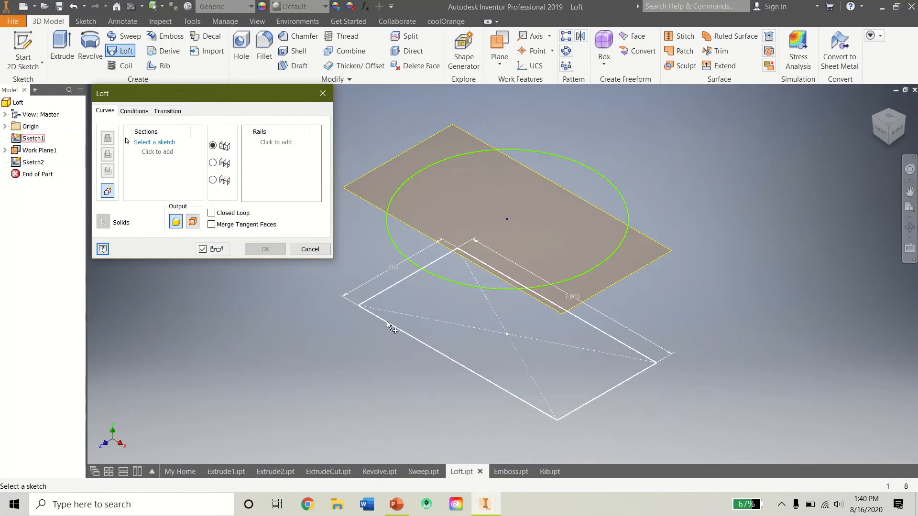
click(421, 345)
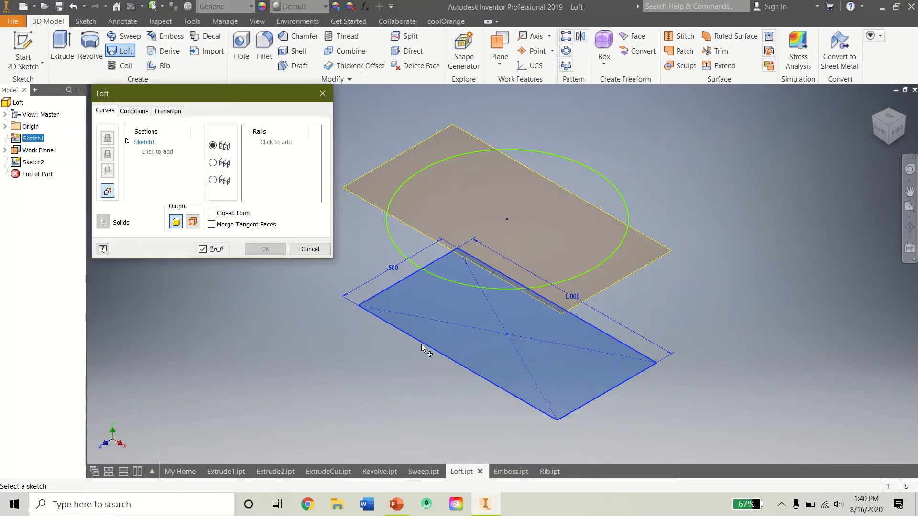
click(450, 285)
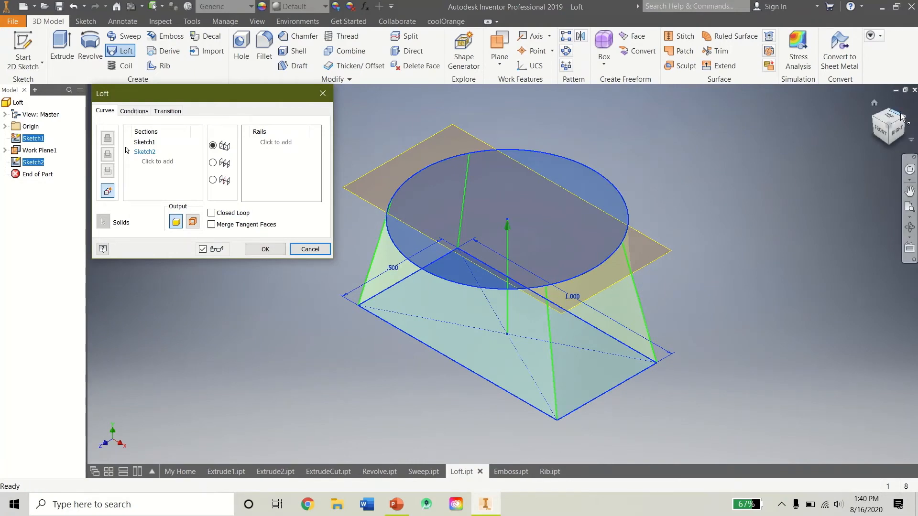
click(897, 130)
mouse_move(459, 215)
shift+middle_down()
mouse_move(411, 177)
mouse_move(394, 215)
mouse_move(401, 258)
shift+middle_up()
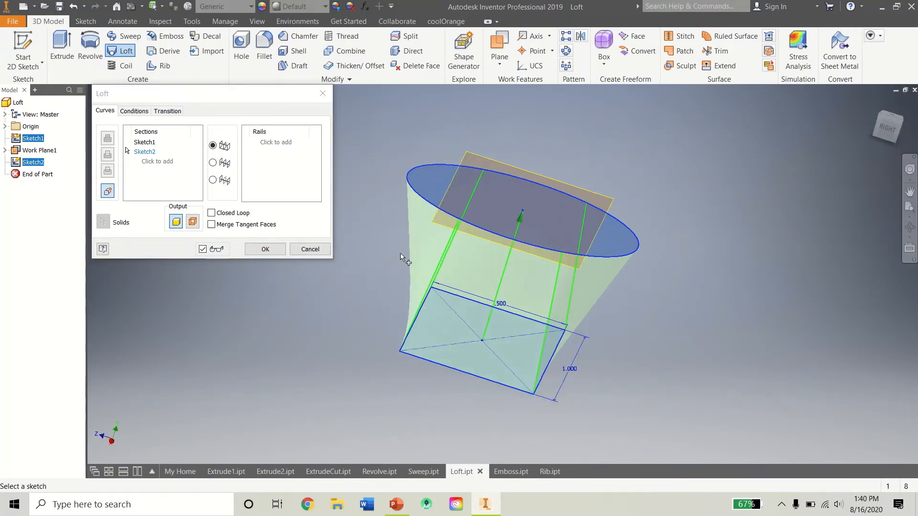
click(265, 249)
click(888, 128)
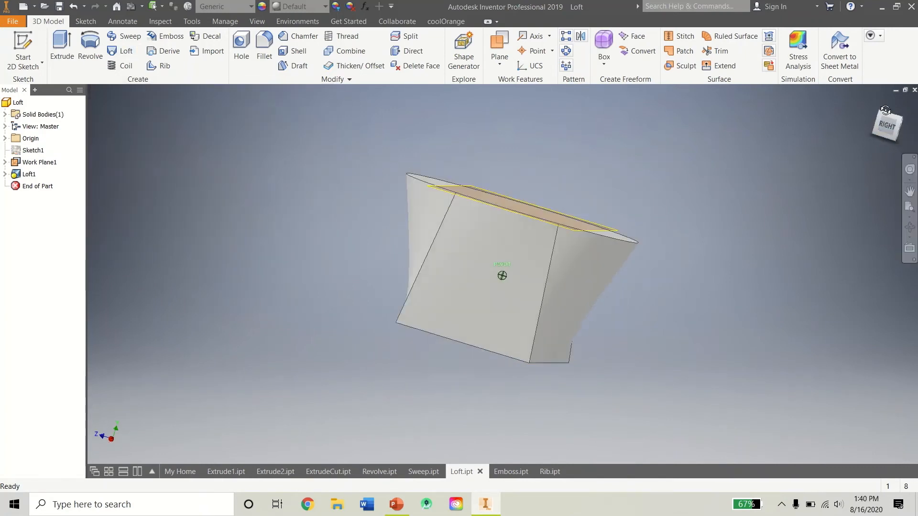
- Review the finished loft's section settings without changing them and view the solid from the front corner
double_click(29, 174)
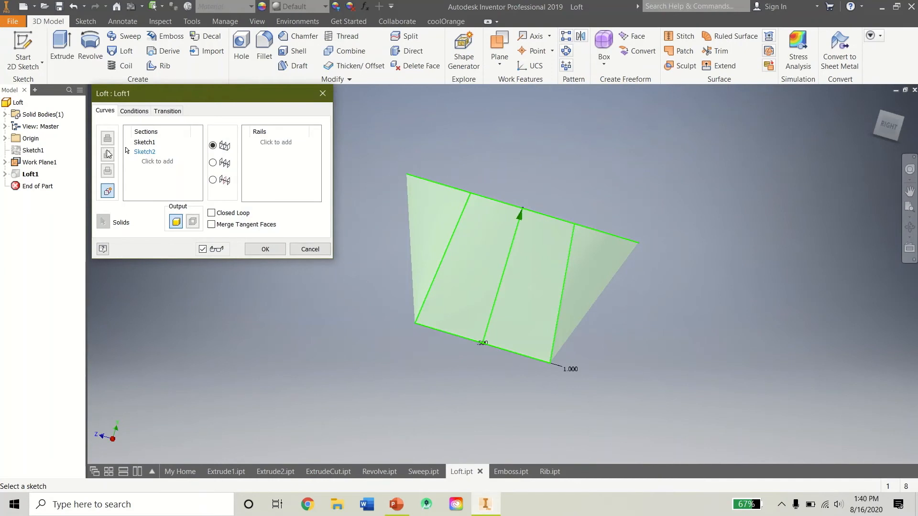
click(300, 253)
mouse_move(893, 136)
mouse_down()
mouse_move(909, 113)
mouse_move(904, 157)
mouse_move(905, 132)
mouse_move(905, 142)
mouse_up()
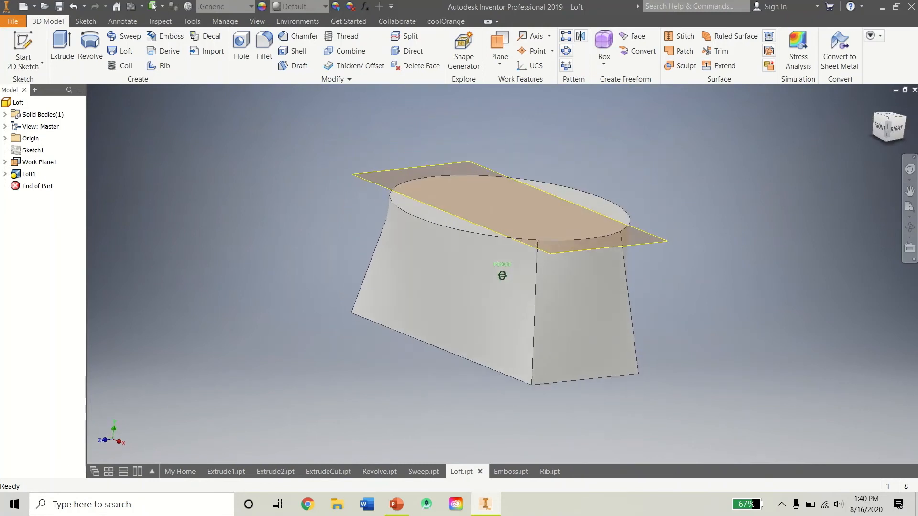
- Turn off the visibility of Work Plane1 and turn it back on
click(381, 157)
right_click(380, 157)
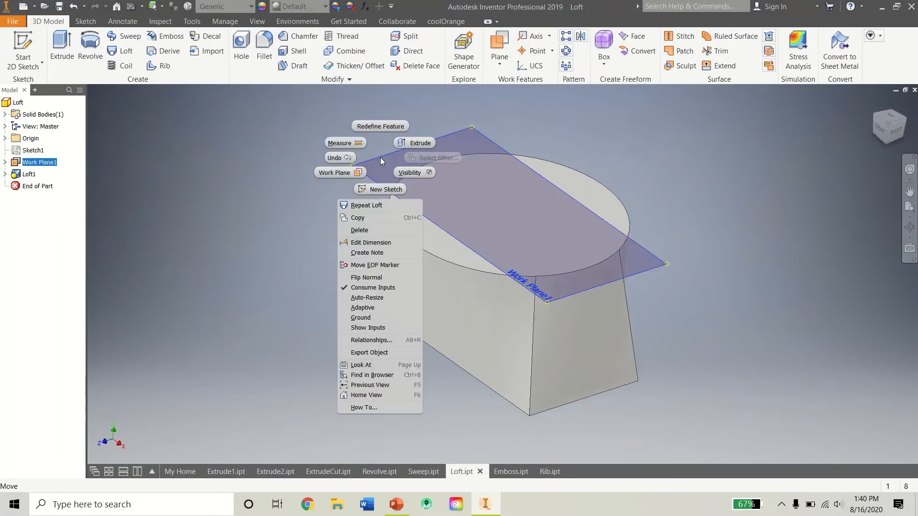
click(401, 173)
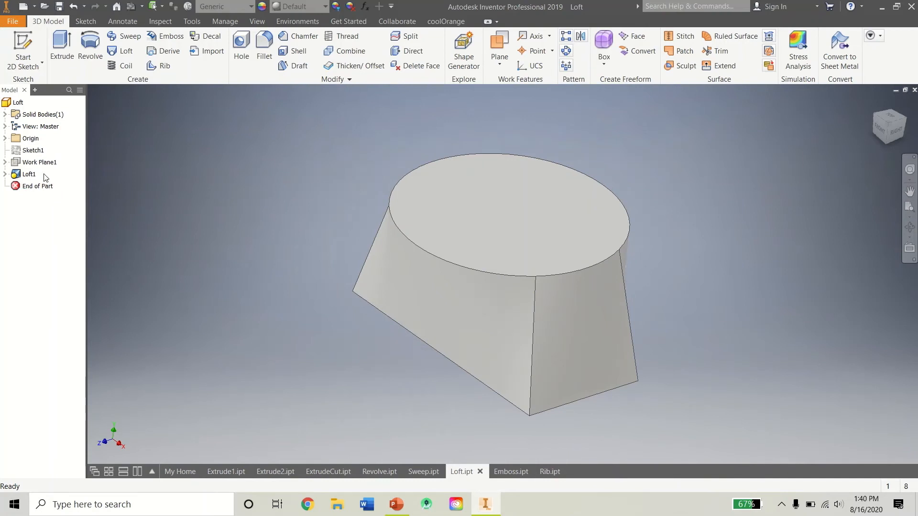
right_click(39, 162)
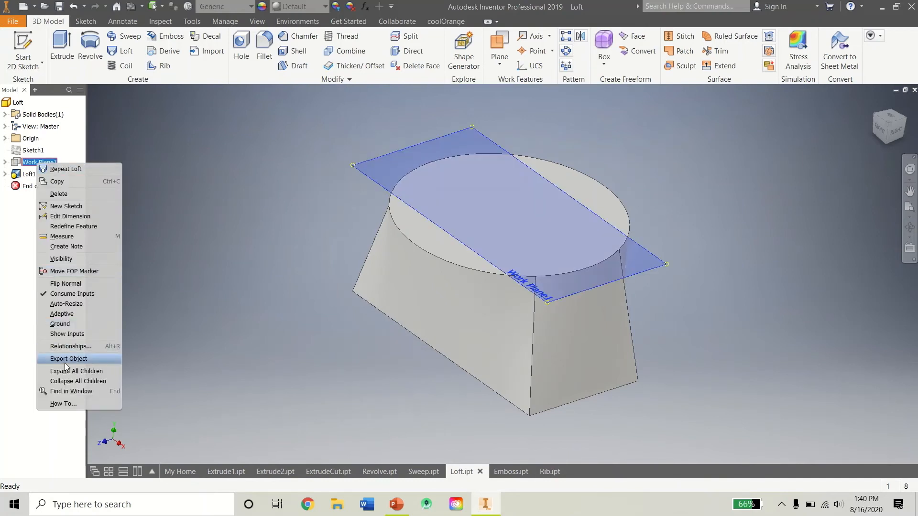
click(73, 259)
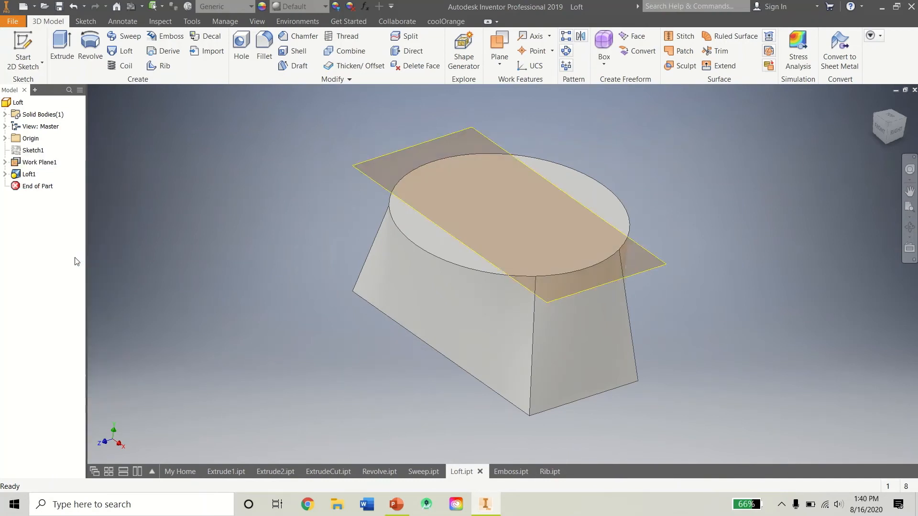
- Hide Work Plane1 and look at the lofted solid from several angles, ending in the home view
right_click(448, 132)
click(446, 136)
right_click(446, 137)
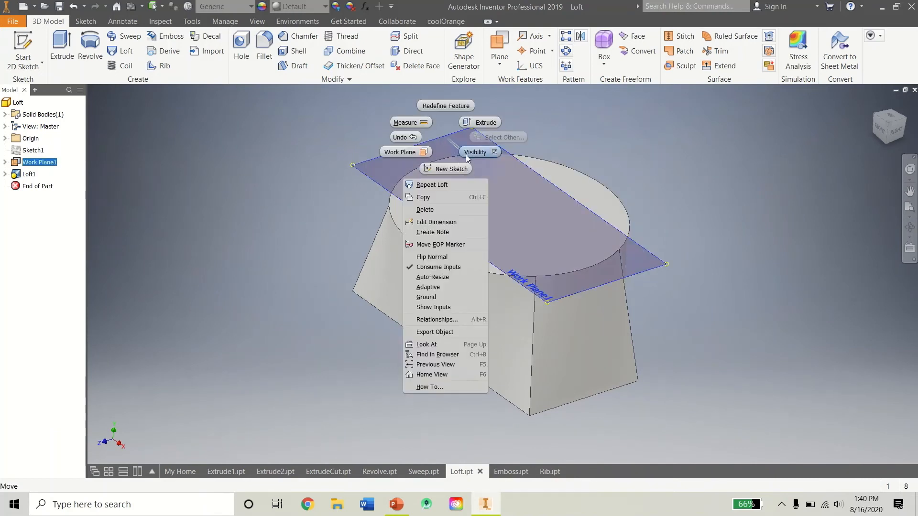
click(466, 153)
shift+middle_drag(502, 273, 626, 287)
shift+middle_drag(579, 320, 579, 310)
click(874, 107)
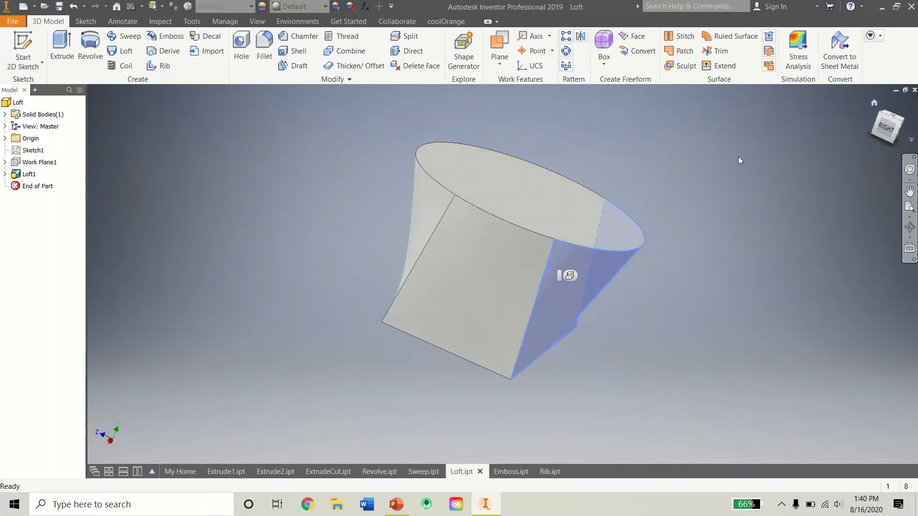
click(764, 142)
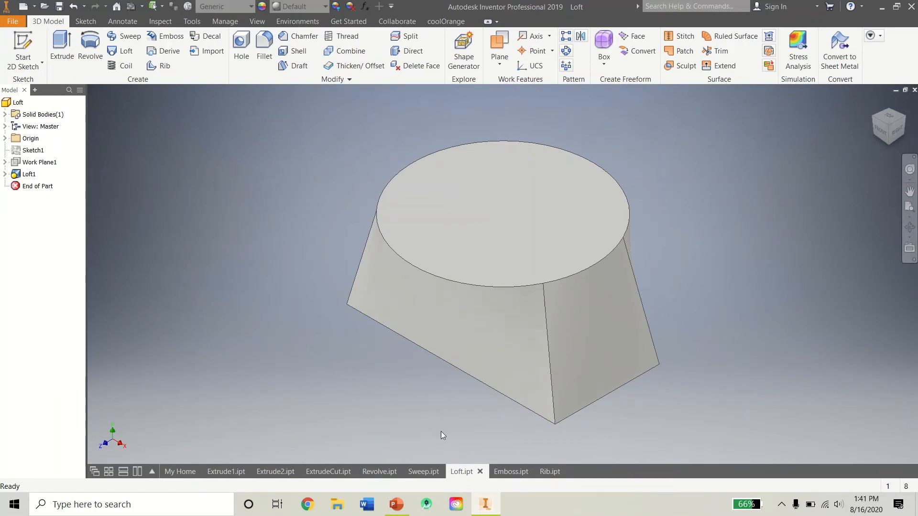
- In Emboss.ipt, emboss the FIERCE FISH text from the face at 0.05 in depth, keeping the Default appearance
click(506, 472)
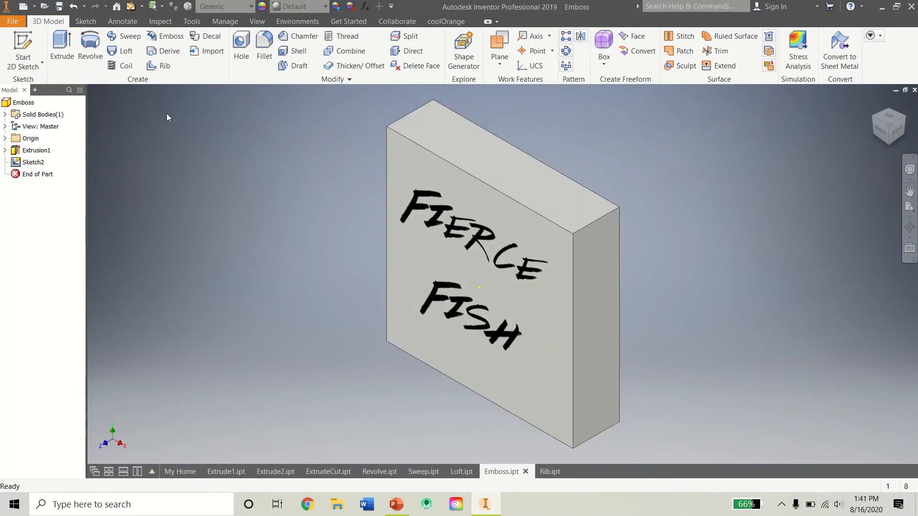
click(166, 37)
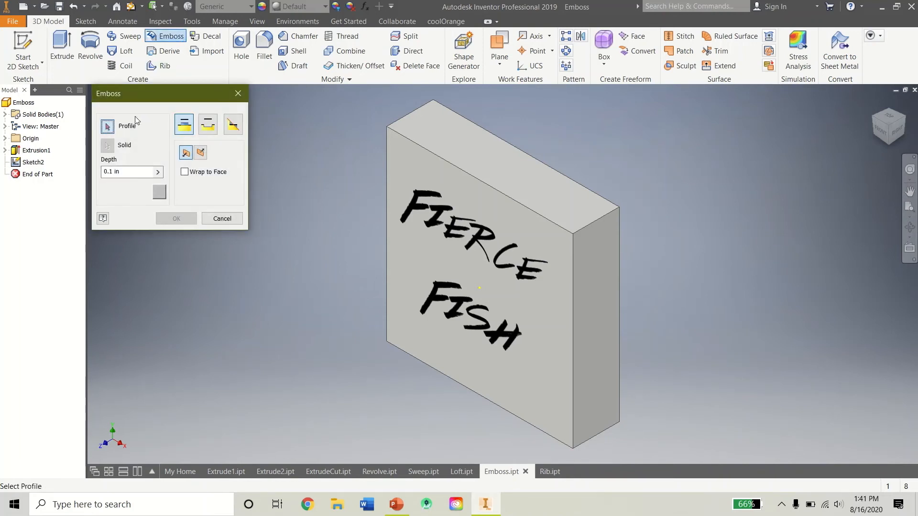
click(419, 209)
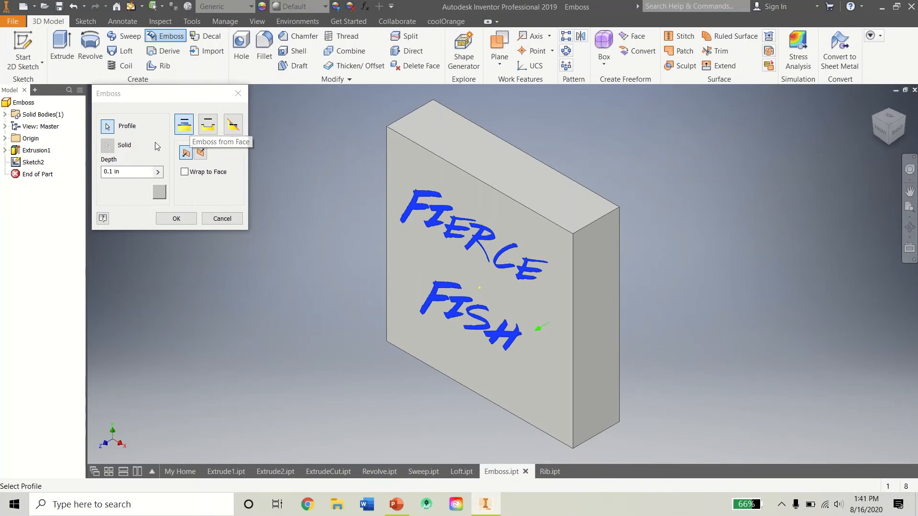
click(113, 171)
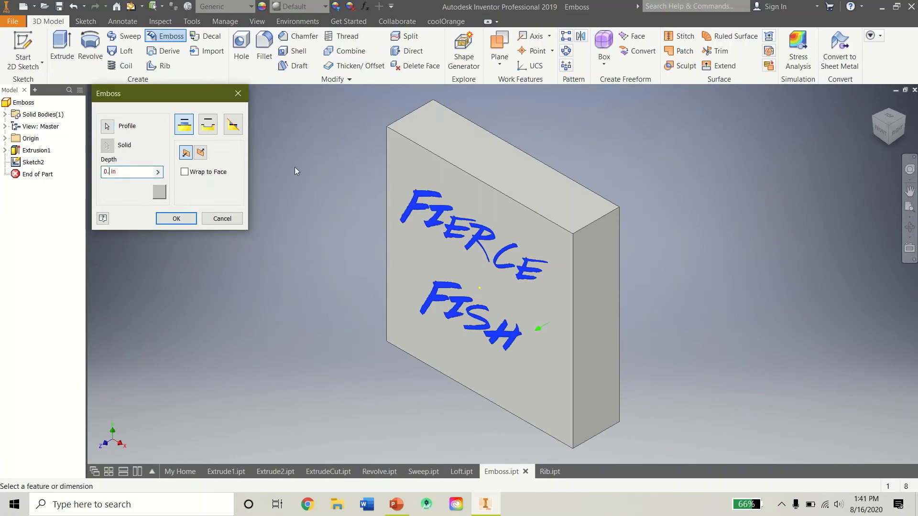
click(159, 192)
click(162, 116)
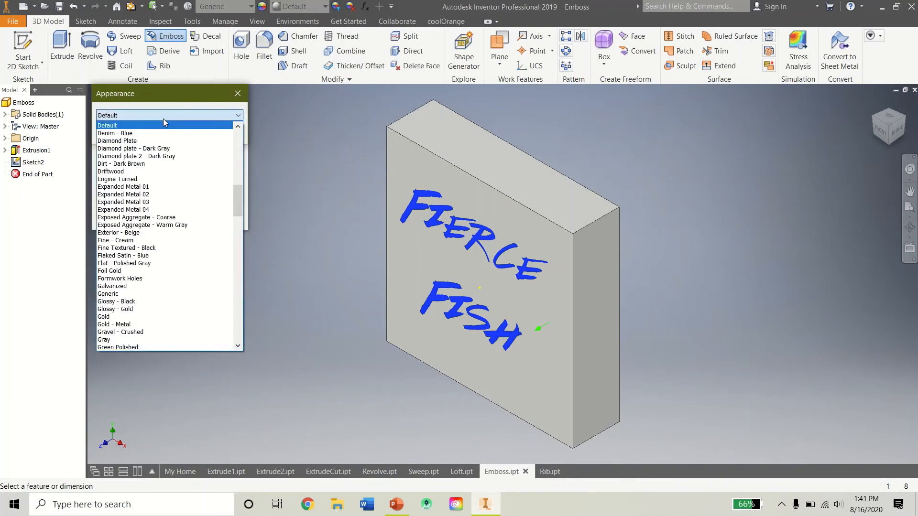
click(125, 109)
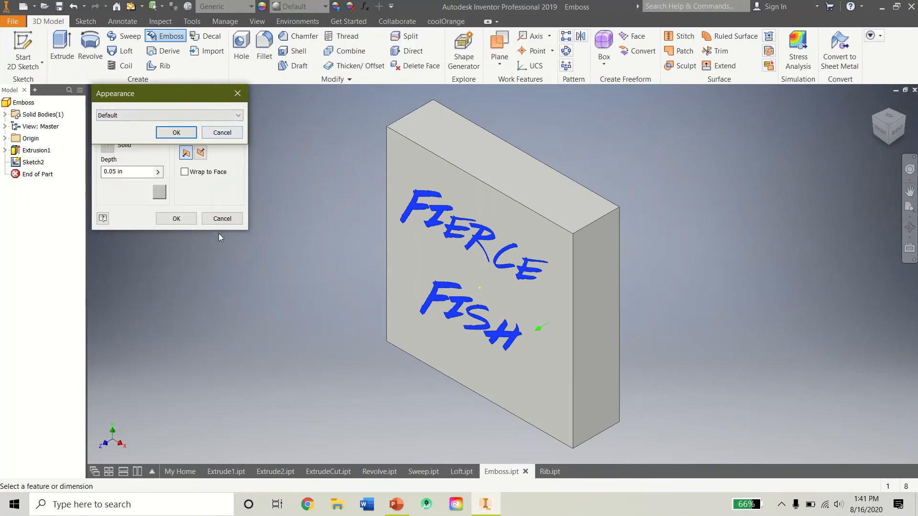
click(224, 136)
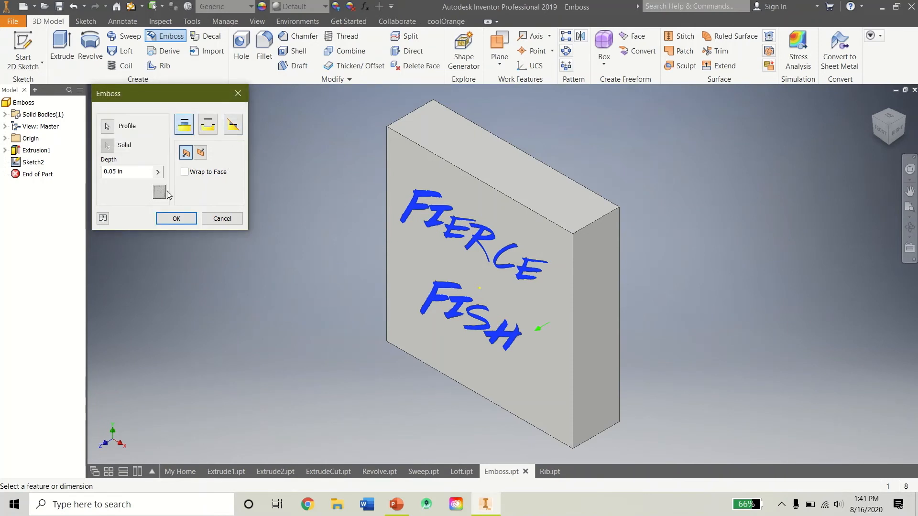
click(175, 218)
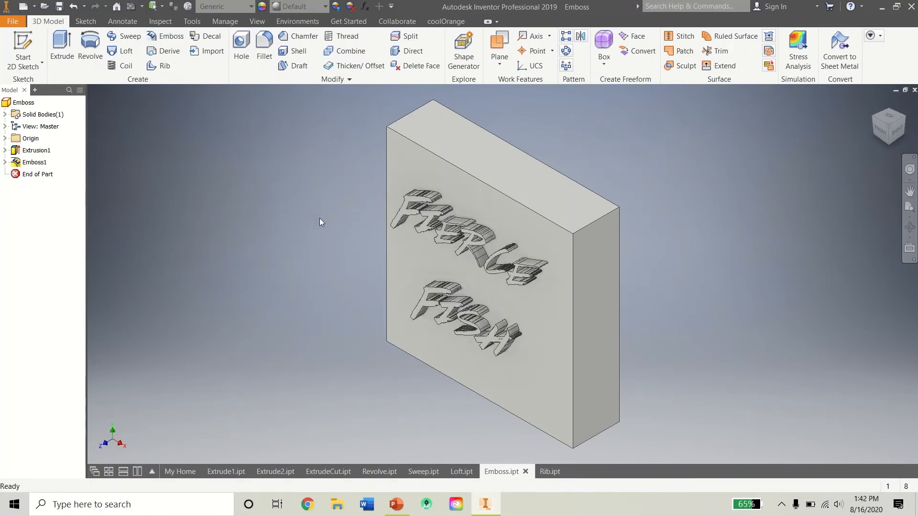
- View the raised FIERCE FISH lettering from the front and from below, ending in the home view
click(881, 131)
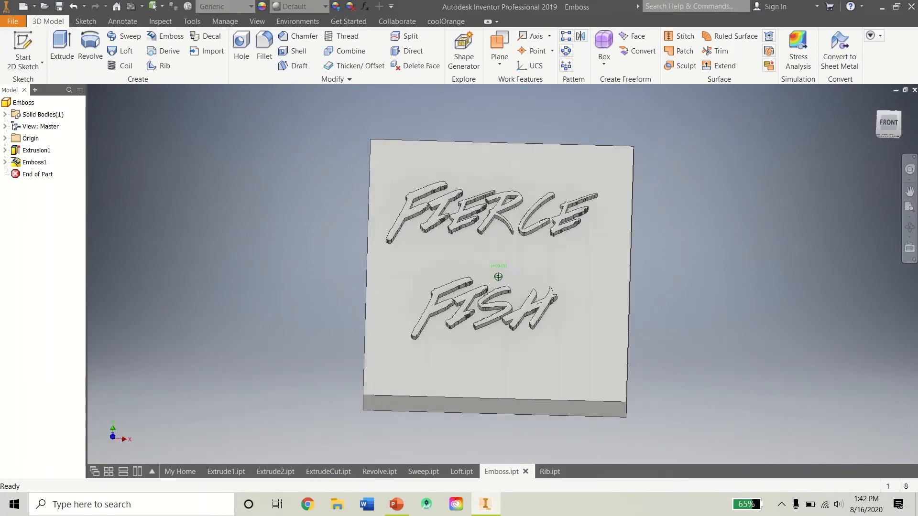
drag(883, 144, 883, 135)
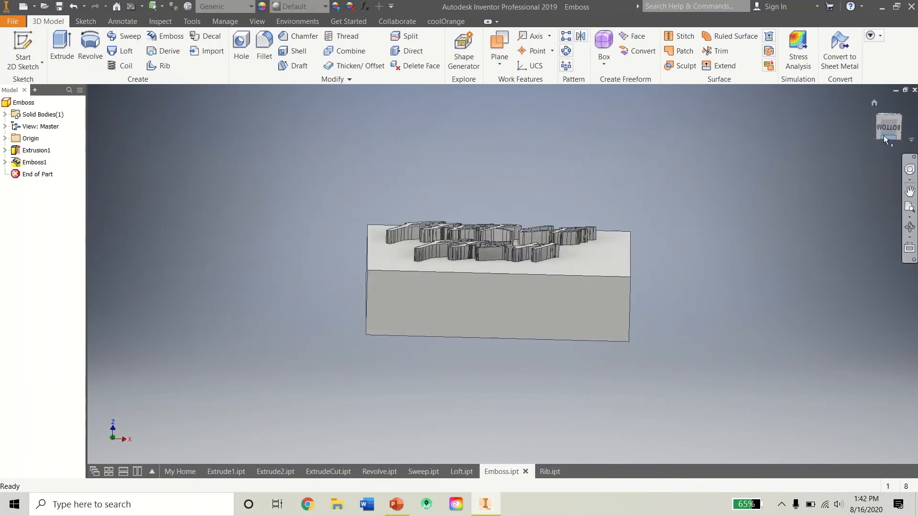
click(875, 102)
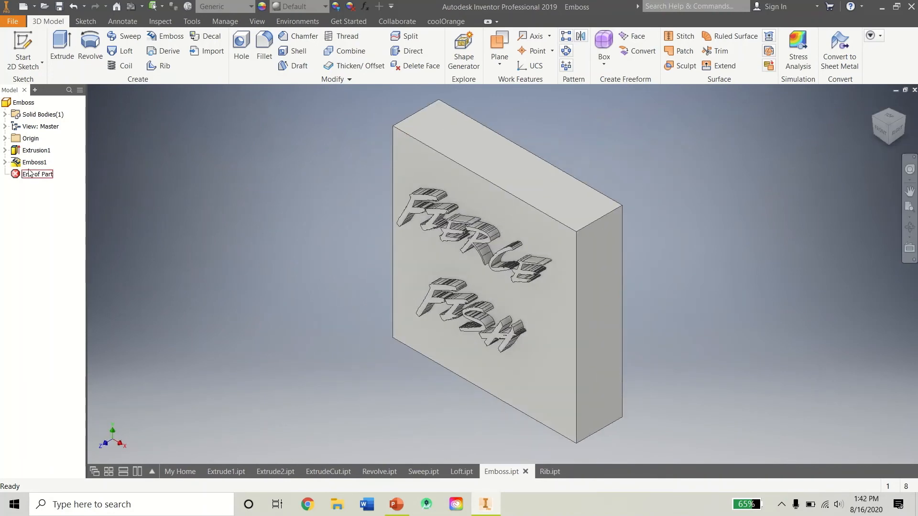
- Change Emboss1 to Engrave from Face and check the recessed text from another angle, ending in the home view
double_click(32, 162)
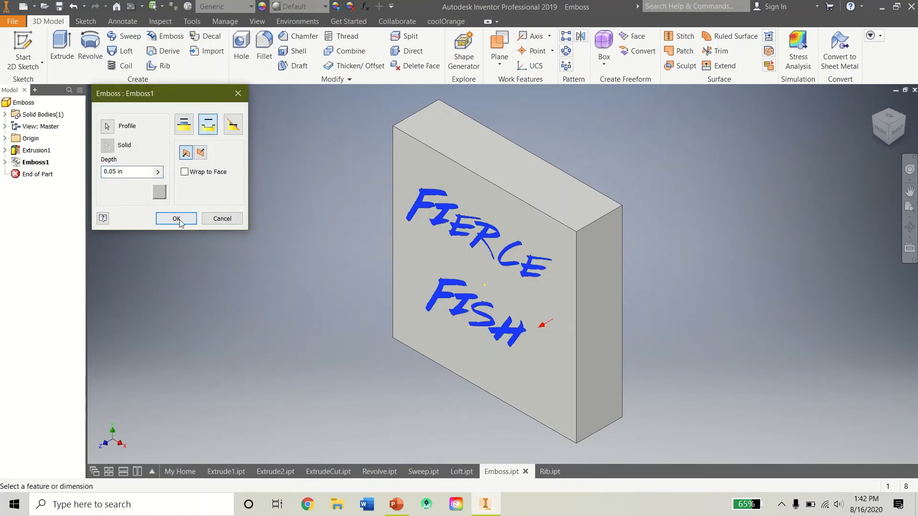
click(181, 218)
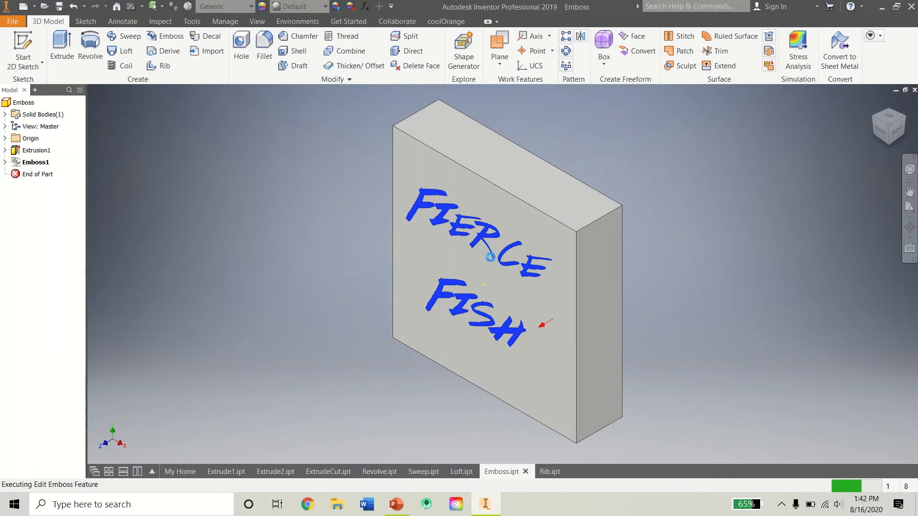
mouse_move(891, 134)
mouse_down()
mouse_move(899, 80)
mouse_move(883, 128)
mouse_up()
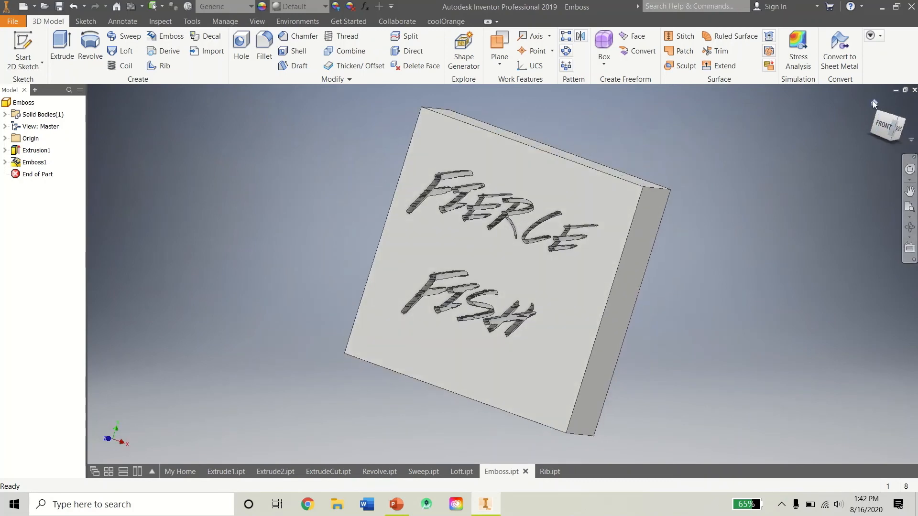
click(873, 102)
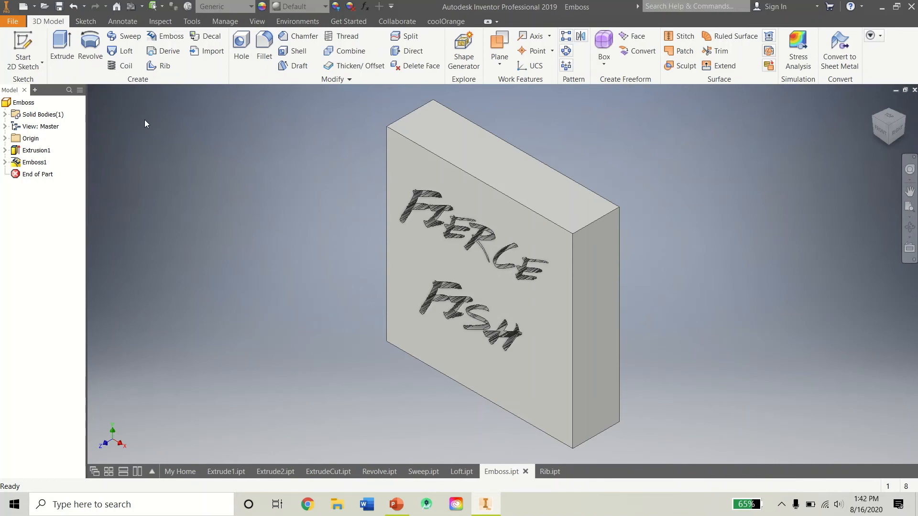
- In Rib.ipt, start a Rib and select both crossing lines inside the shelled box as its profile
click(549, 472)
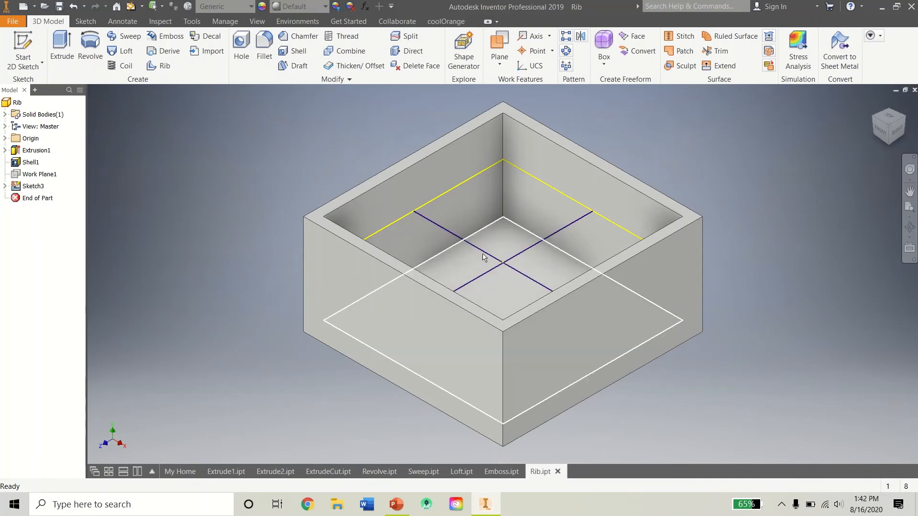
scroll(532, 276, down, 3)
scroll(533, 276, up, 2)
mouse_move(889, 128)
mouse_down()
mouse_move(884, 91)
mouse_move(885, 165)
mouse_move(885, 125)
mouse_up()
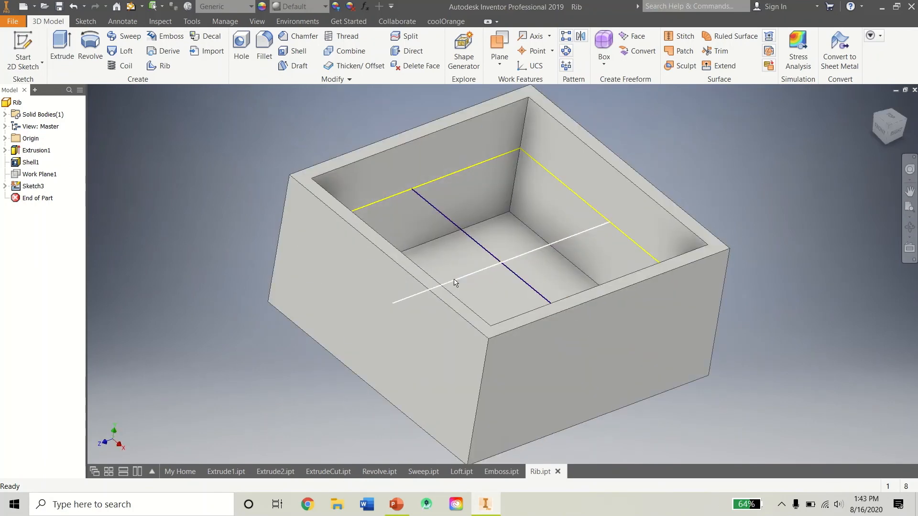
click(160, 67)
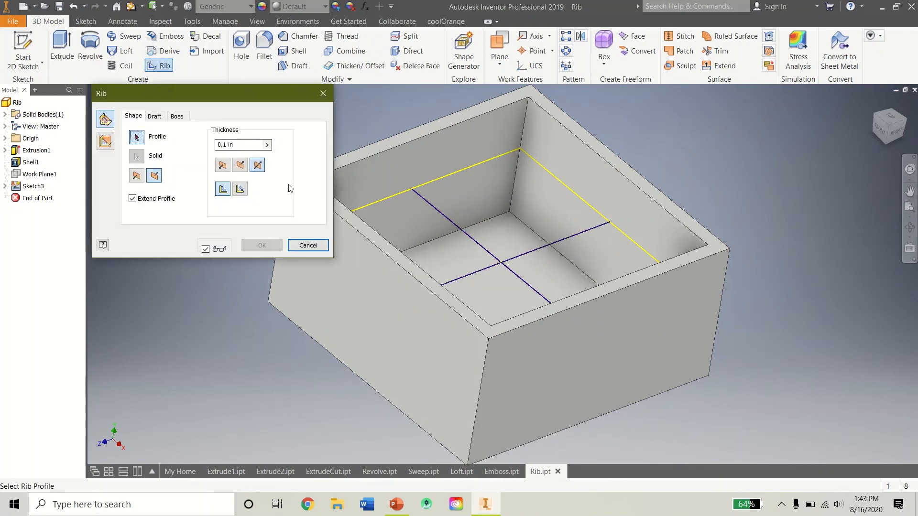
middle_drag(383, 215, 465, 213)
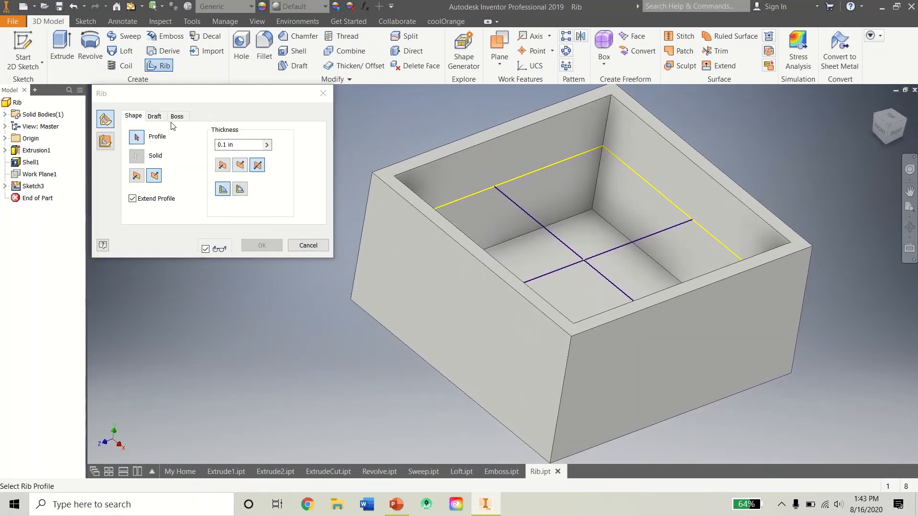
click(173, 94)
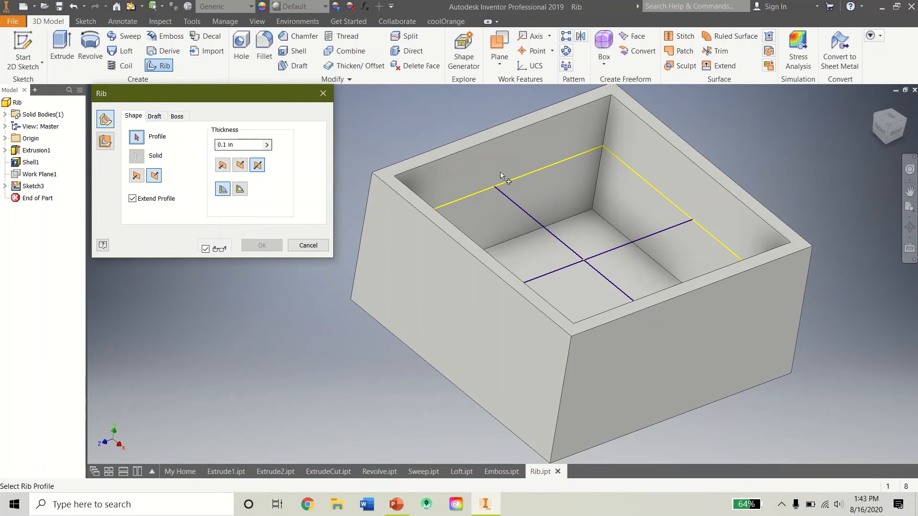
click(540, 223)
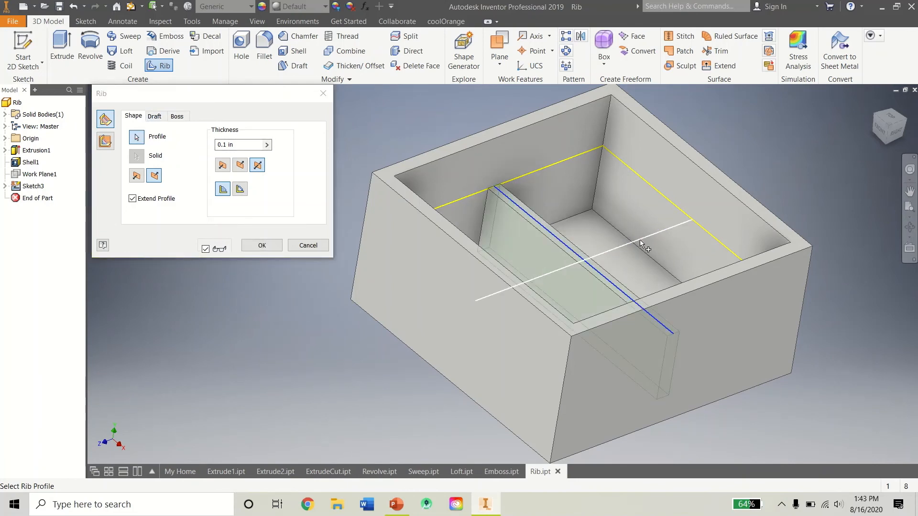
click(641, 230)
drag(876, 146, 876, 165)
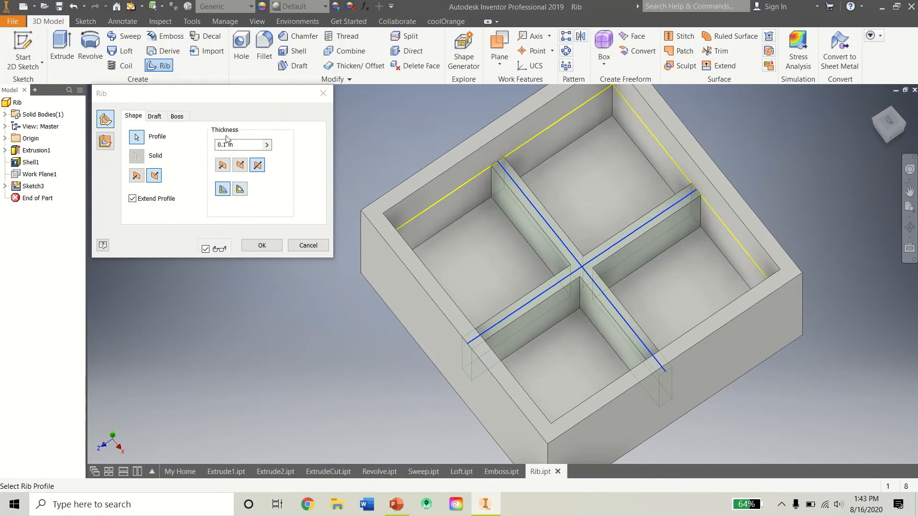
- Review the rib's draft and boss settings without changing them and return to its shape settings
click(154, 117)
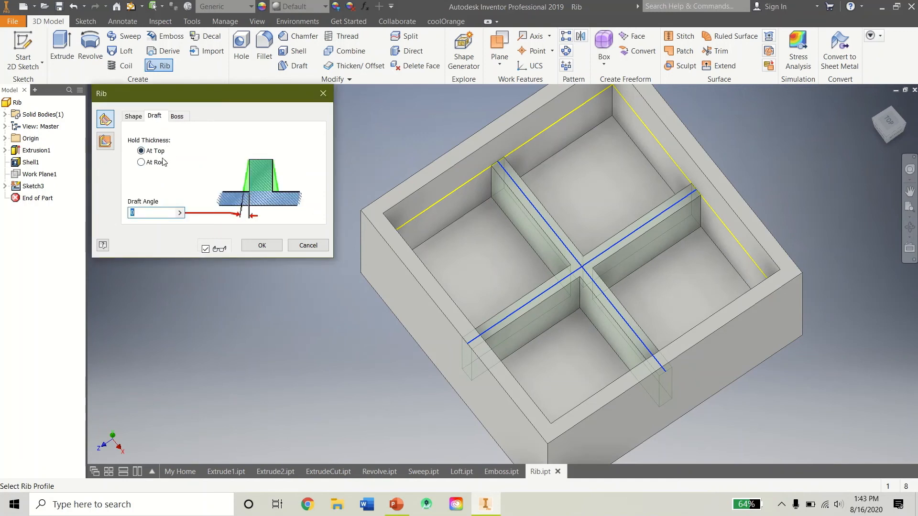
click(173, 117)
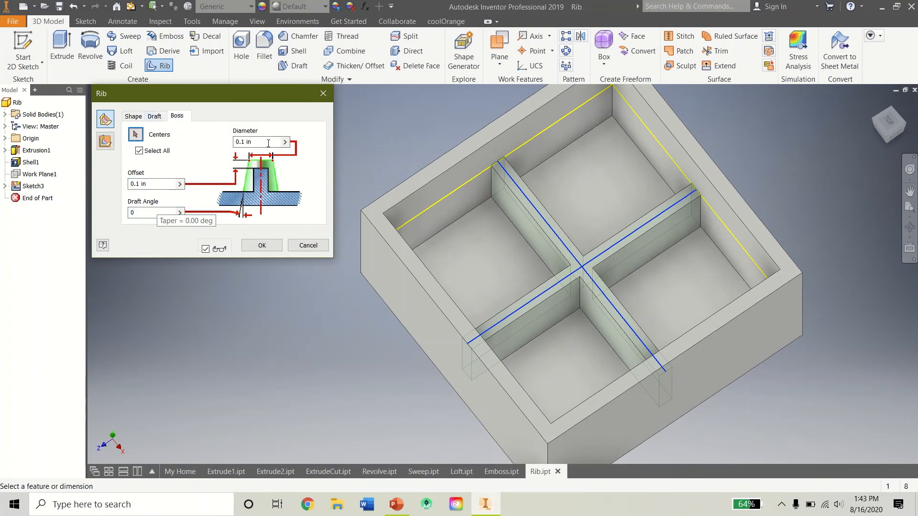
click(134, 116)
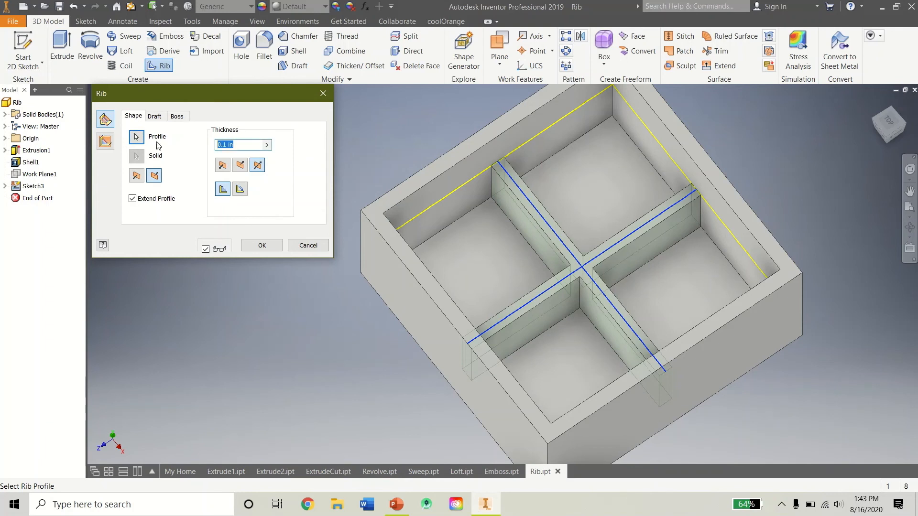
- Set the rib thickness to .25 in and try both one-sided thickness directions, ending with it centred on the lines
text(.25)
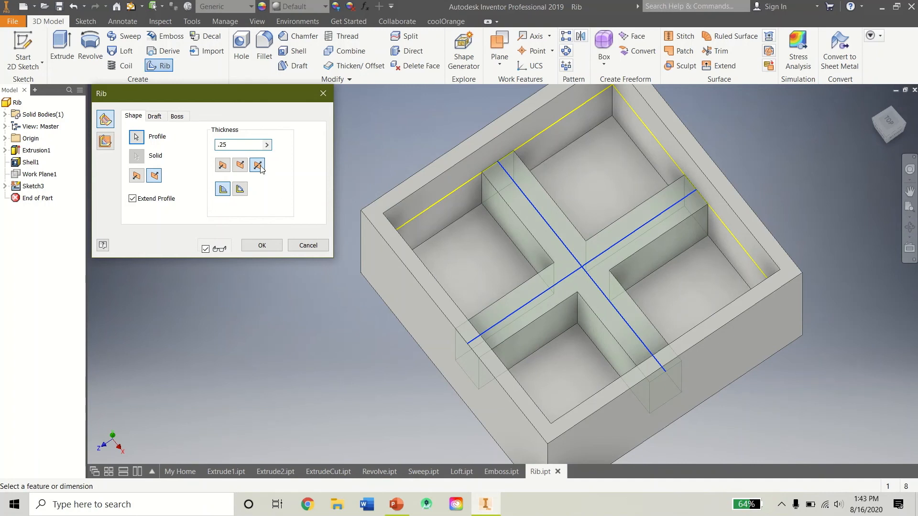
click(240, 165)
click(224, 166)
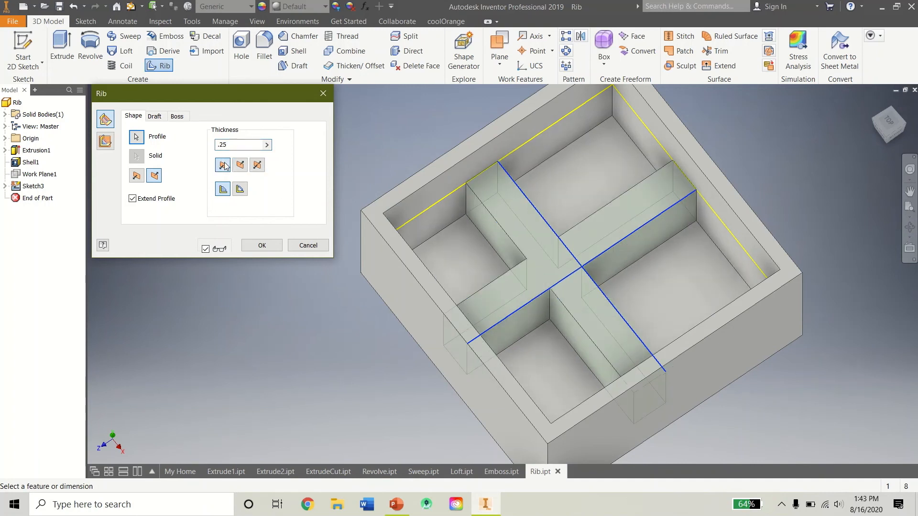
click(257, 164)
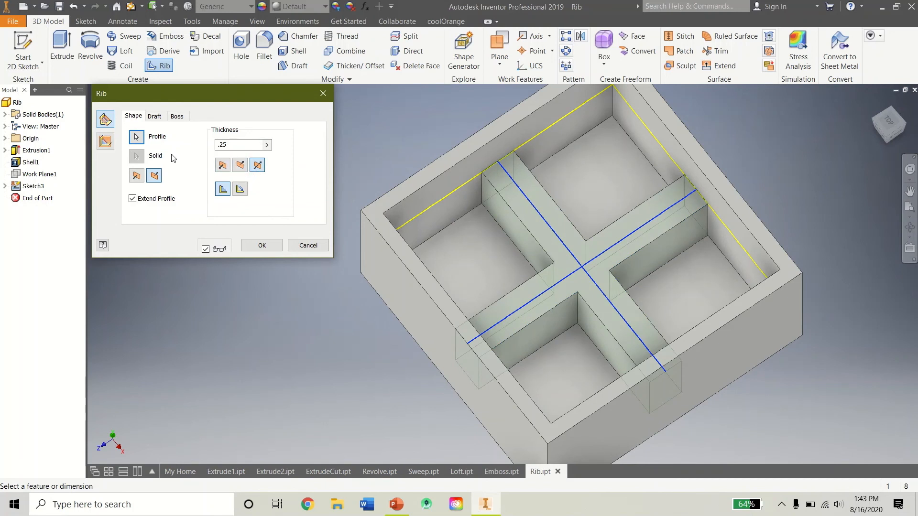
- Preview the rib parallel to the sketch plane, switch back to normal to the sketch plane, and create the rib
click(108, 143)
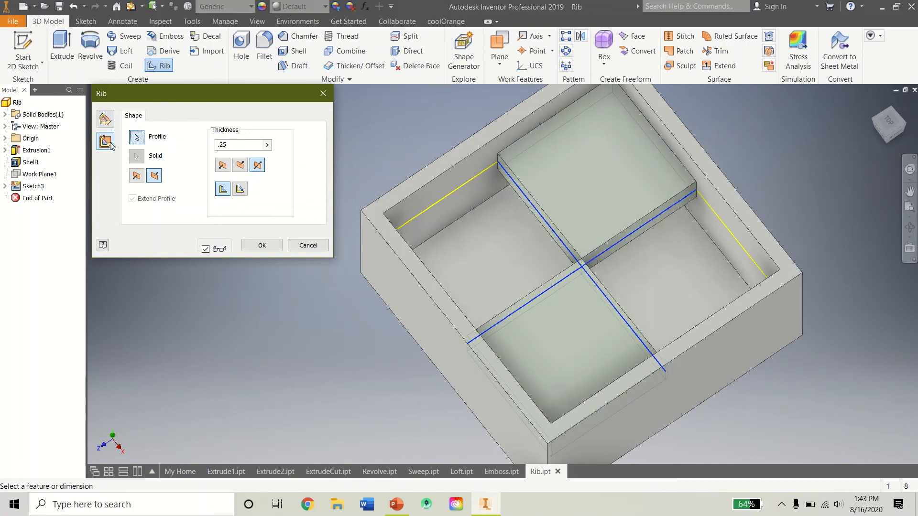
click(105, 125)
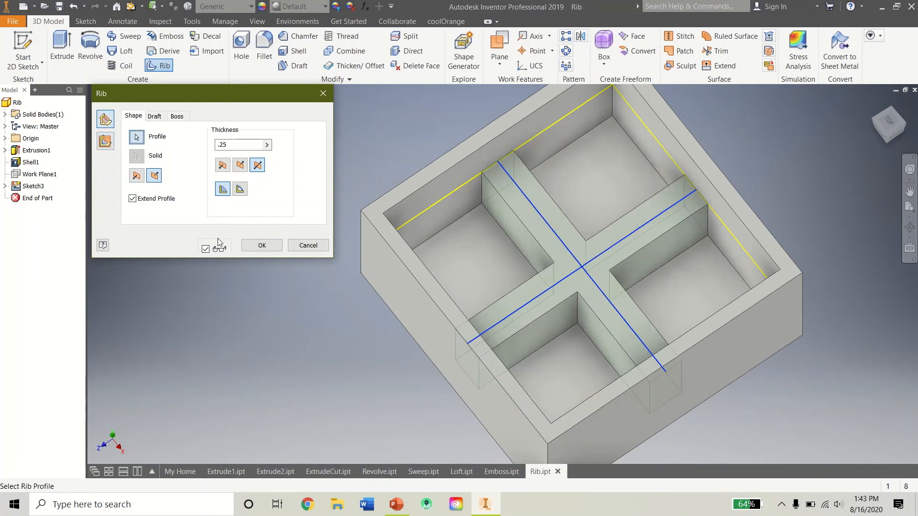
click(262, 246)
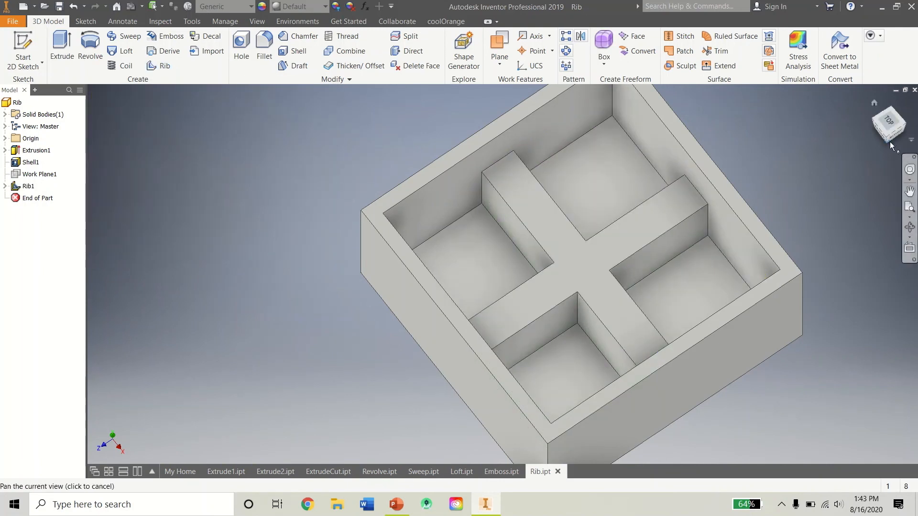
- Orbit around the box to view the finished crossing ribs, ending in the home view
click(889, 141)
mouse_move(880, 94)
mouse_down()
mouse_move(878, 43)
mouse_move(863, 148)
mouse_move(876, 99)
mouse_up()
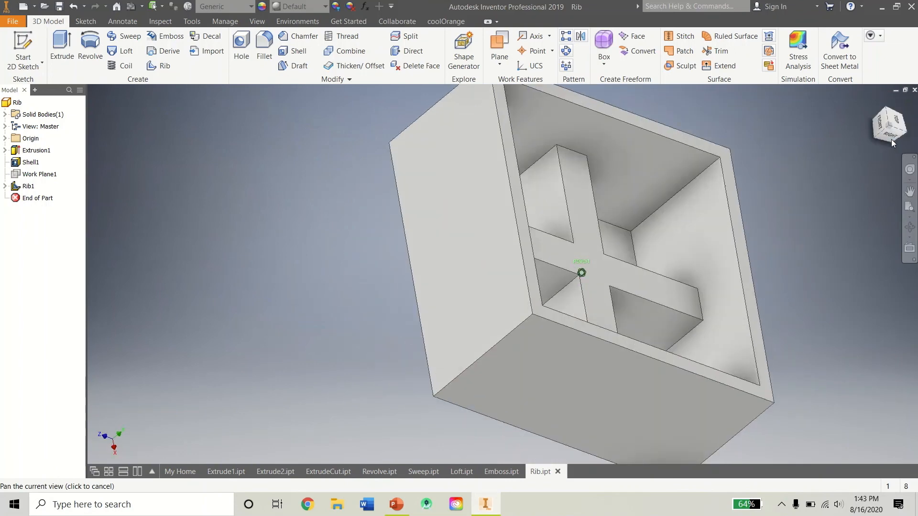
click(875, 103)
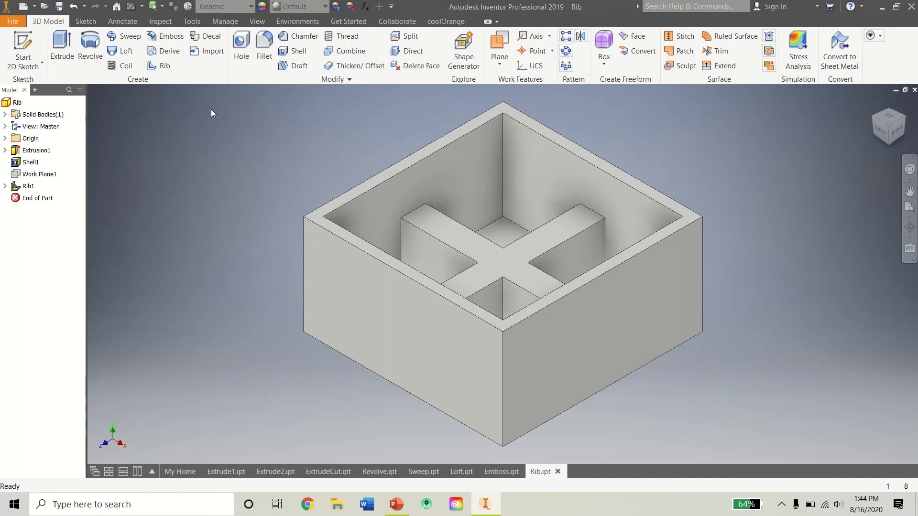
- Create a new 2D sketch on the box's front outer face and finish it without adding geometry
click(23, 53)
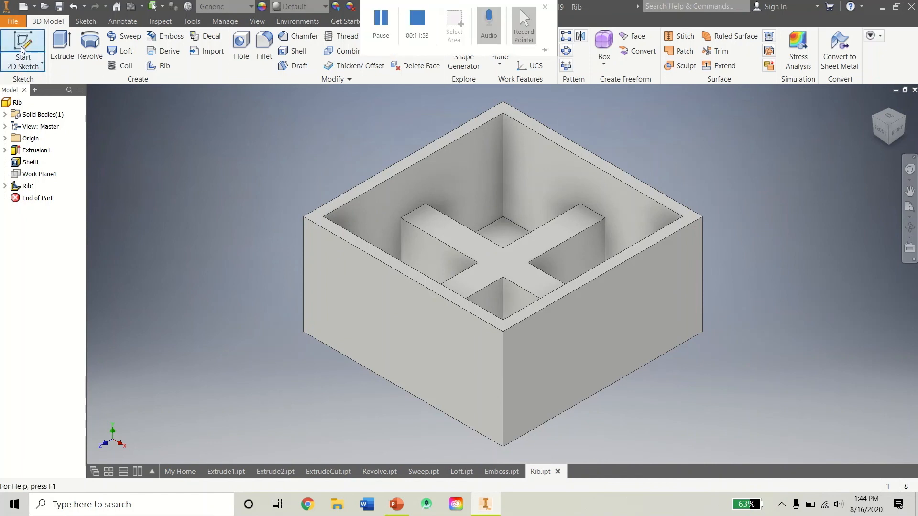
click(362, 337)
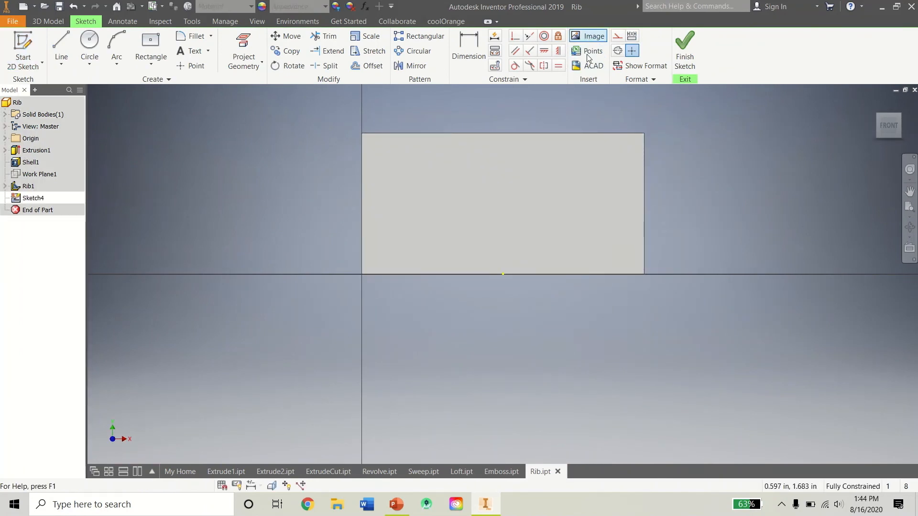
click(687, 55)
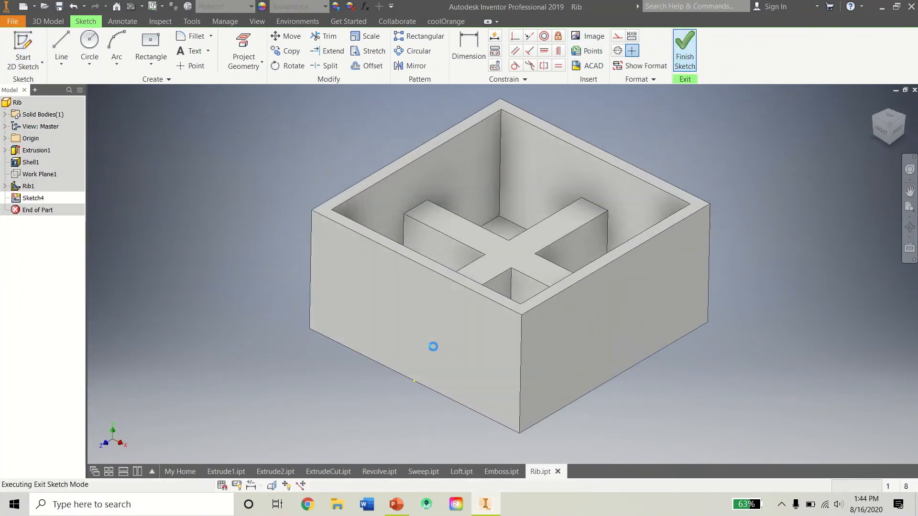
- Review the Decal command's image, face and wrapping options, leaving it without applying a decal
click(213, 38)
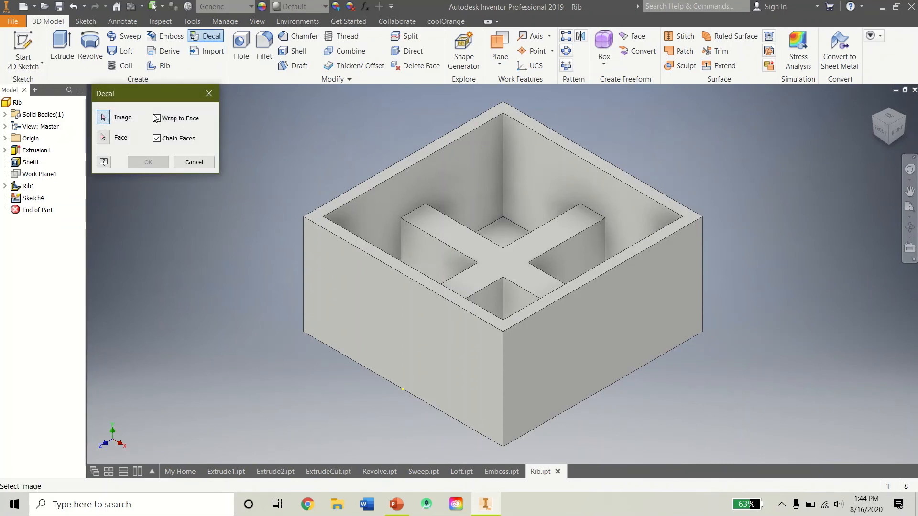
click(194, 166)
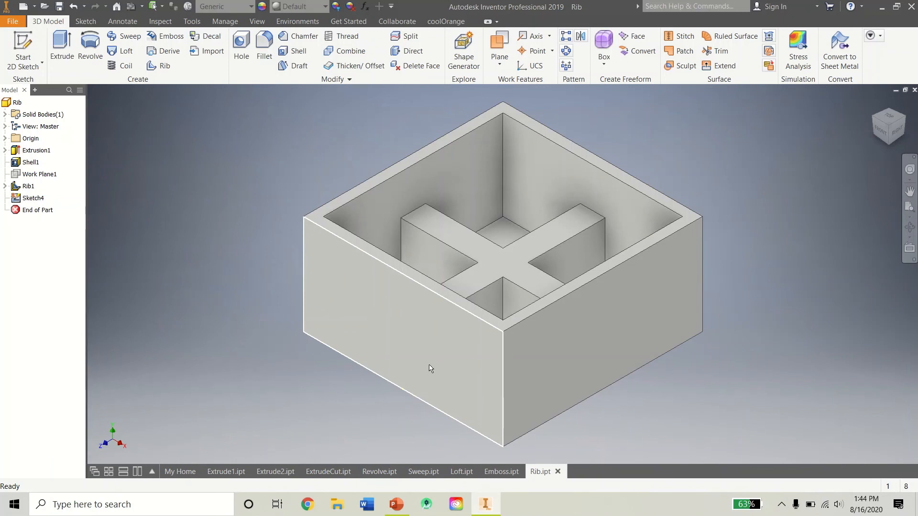
mouse_move(443, 380)
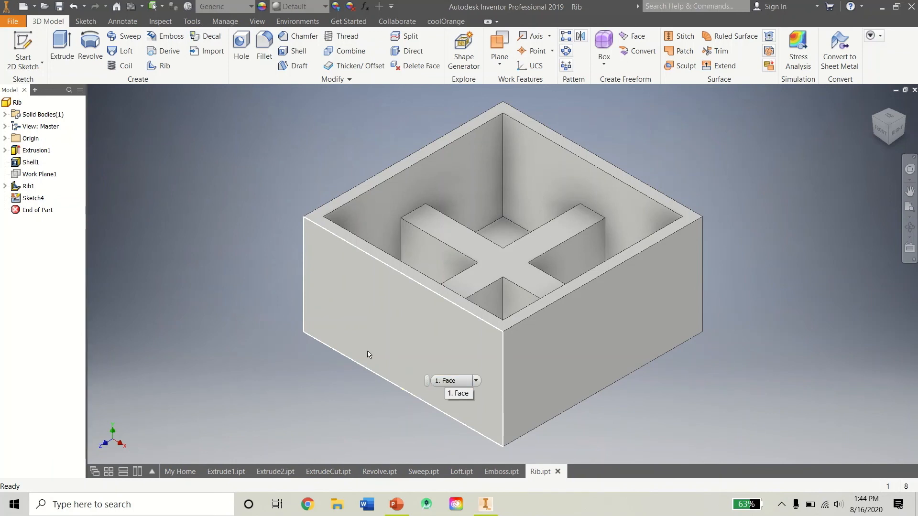